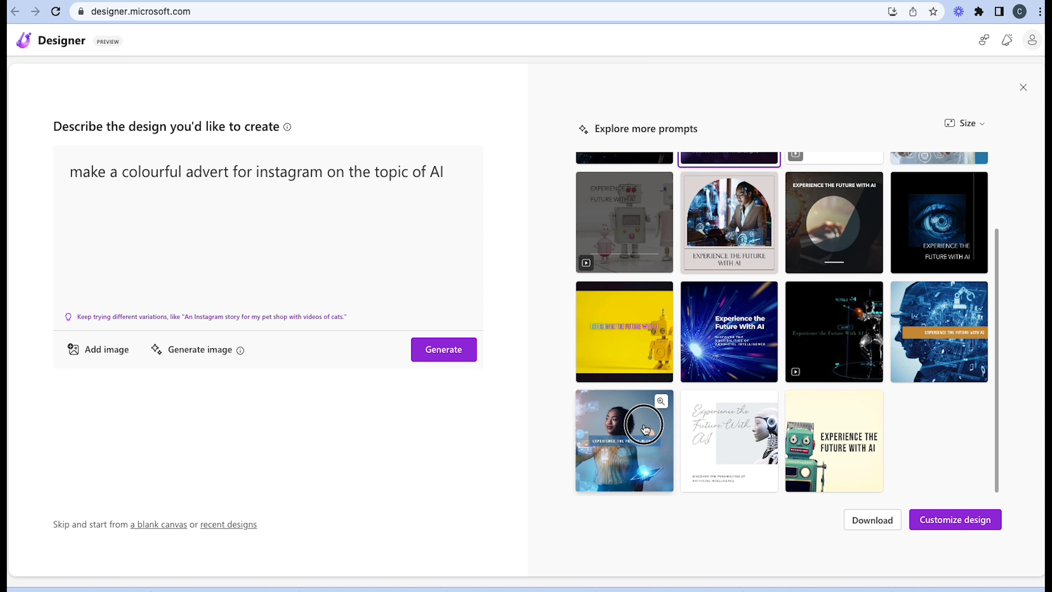
# Preview the generated design of the woman holding a glowing tablet and open it for customization
pyautogui.click(660, 406)
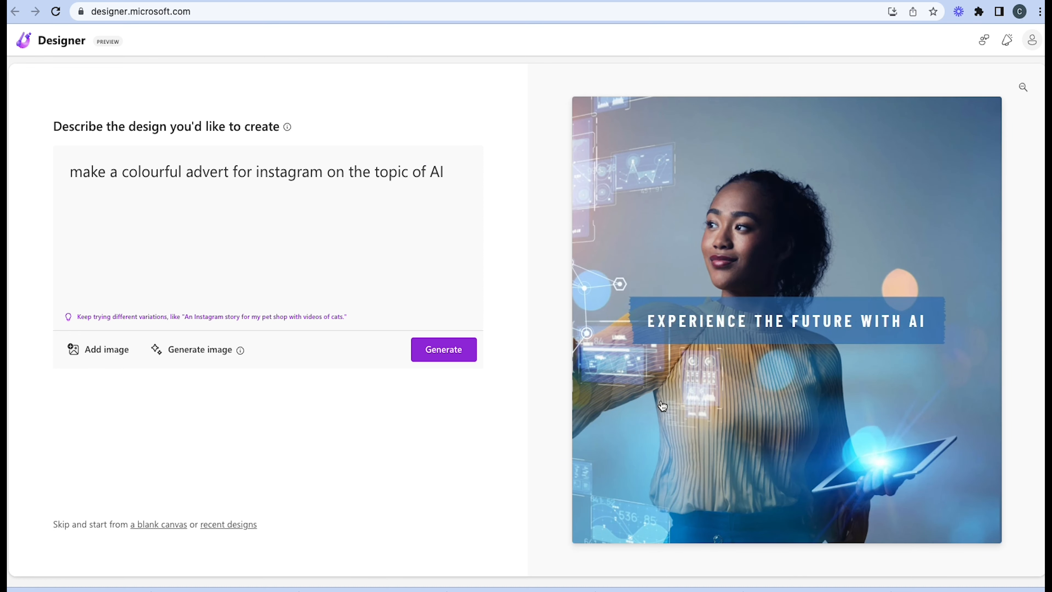
pyautogui.click(763, 429)
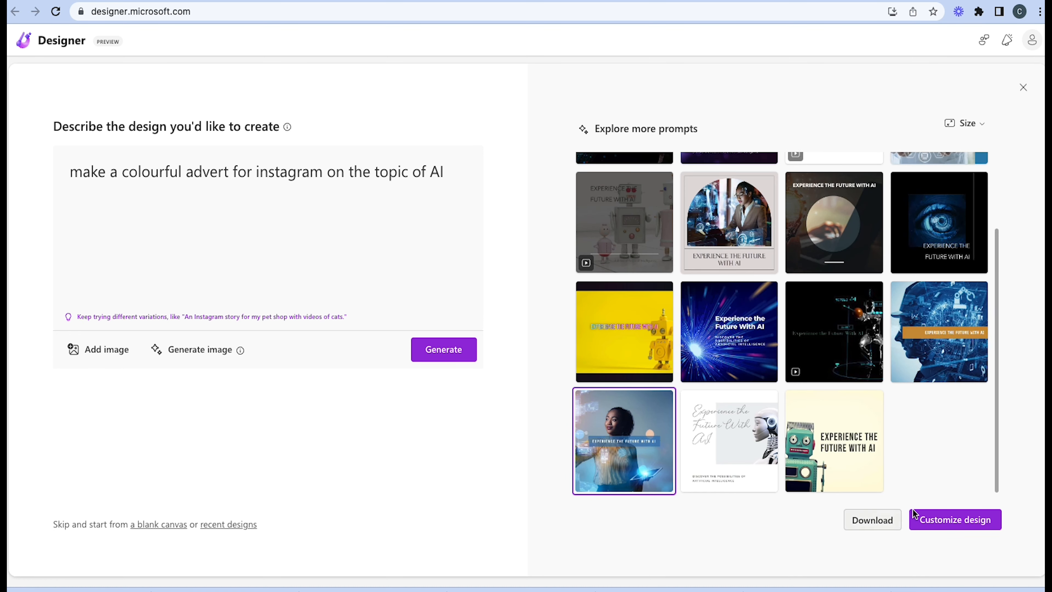
pyautogui.click(937, 520)
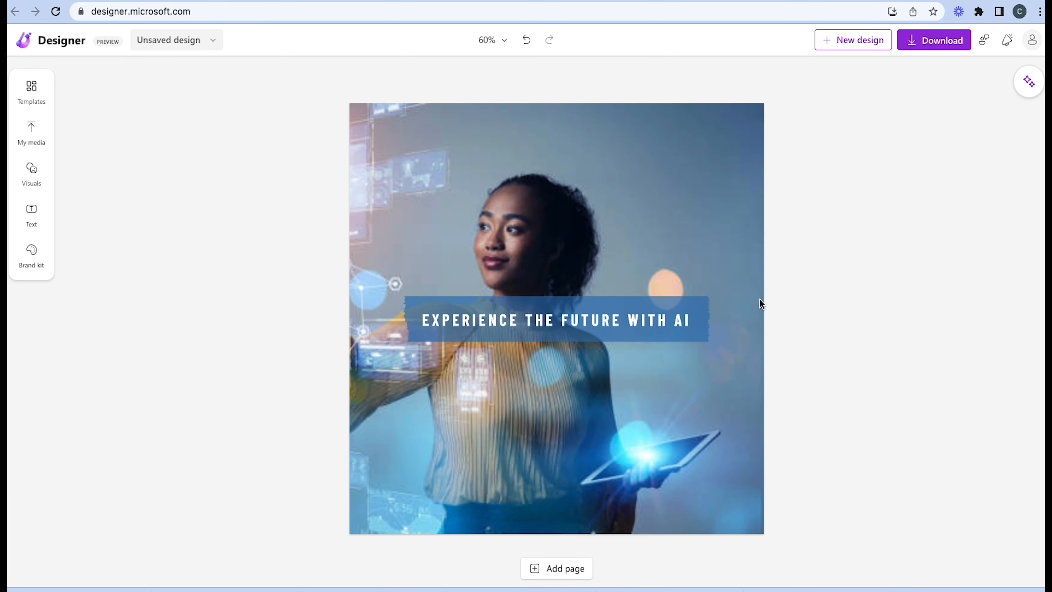
# Show the templates and design ideas, try several suggested layouts and apply the dark blue digital eye design
pyautogui.click(24, 98)
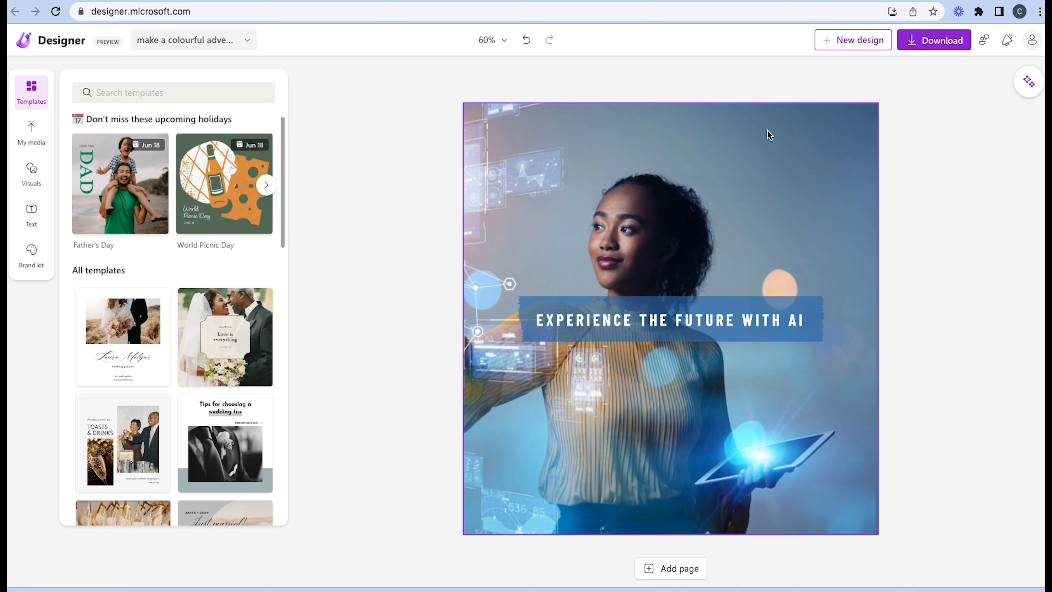
pyautogui.click(1029, 82)
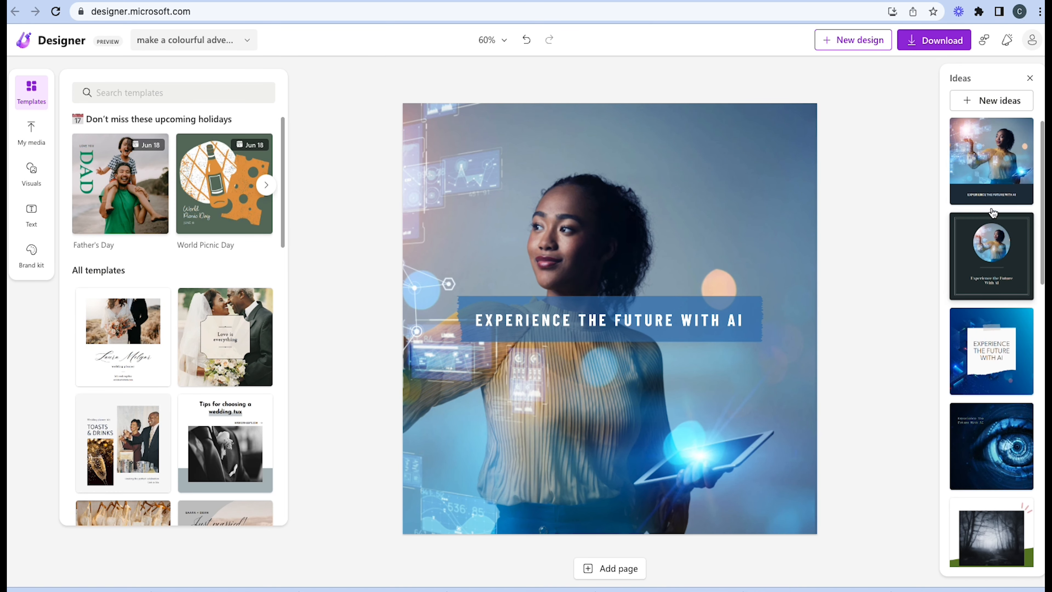
pyautogui.click(992, 198)
pyautogui.click(991, 267)
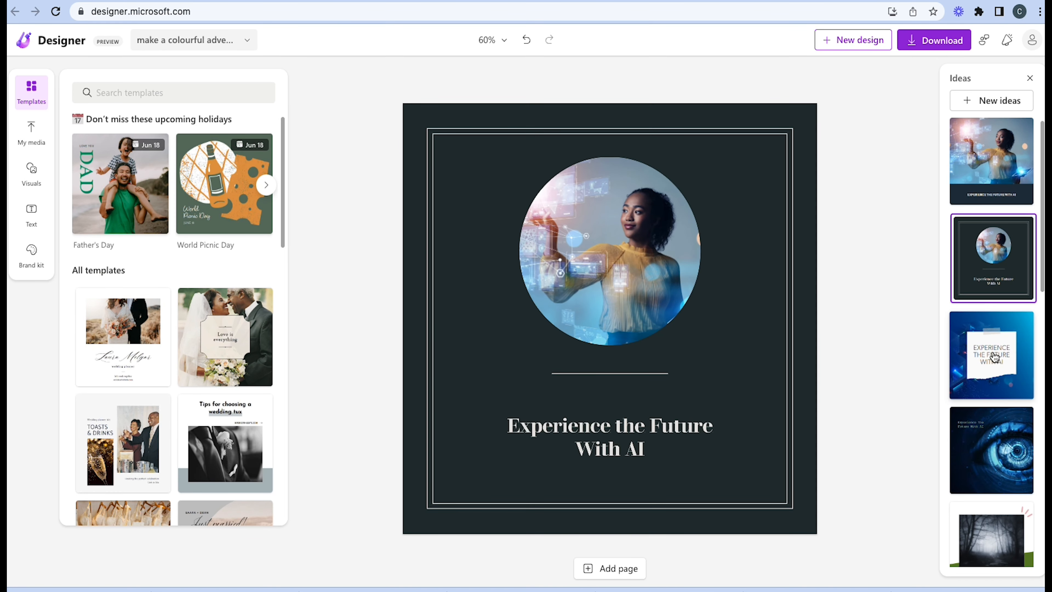
pyautogui.click(994, 356)
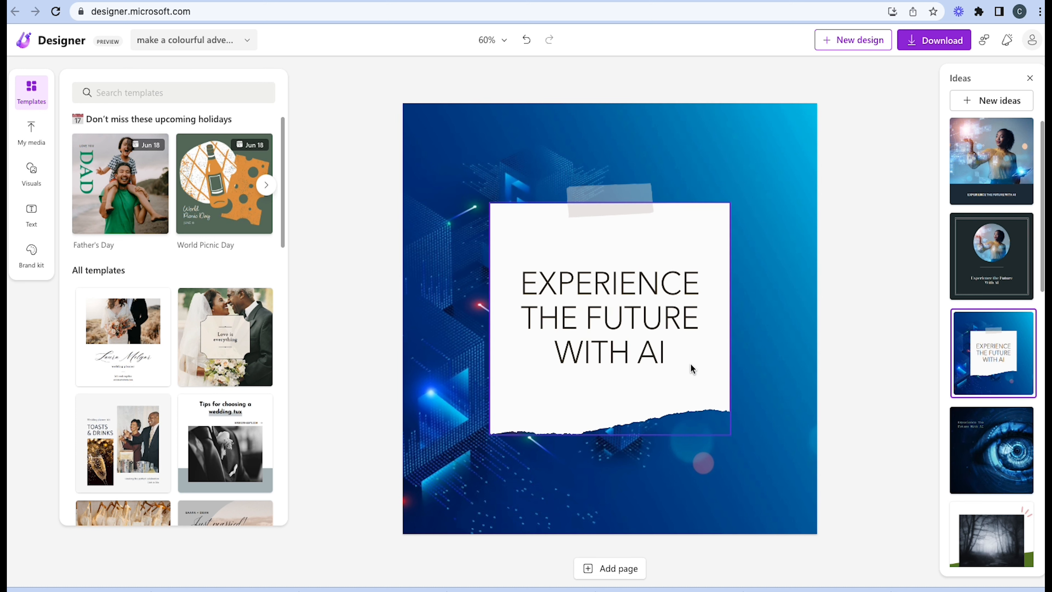
pyautogui.click(955, 460)
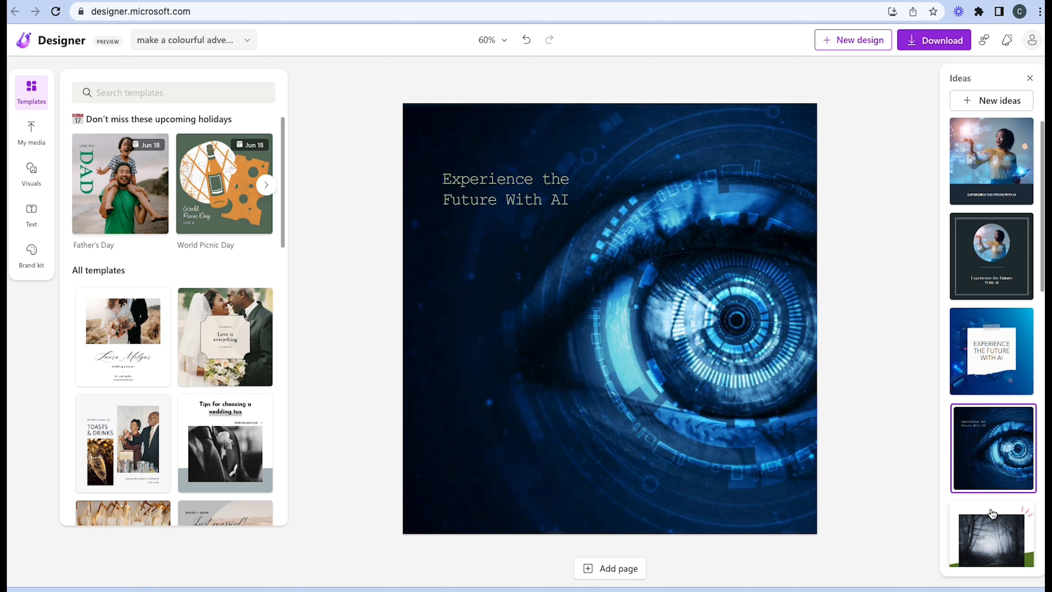
pyautogui.scroll(-12, 992, 514)
pyautogui.scroll(-5, 992, 513)
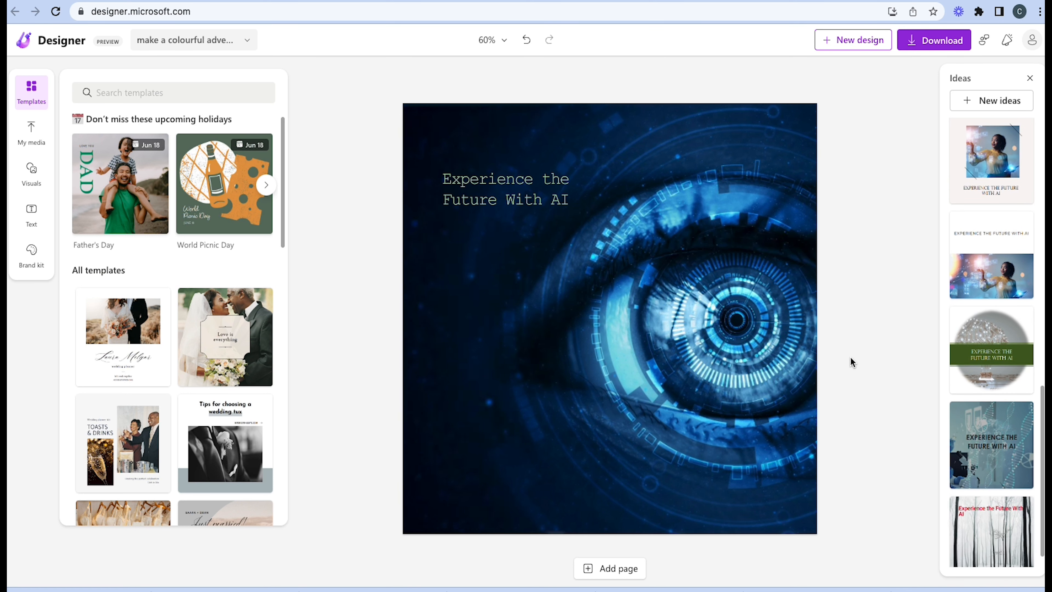
# Replace the heading text on the eye design with "DESIGN WITH AI"
pyautogui.click(503, 184)
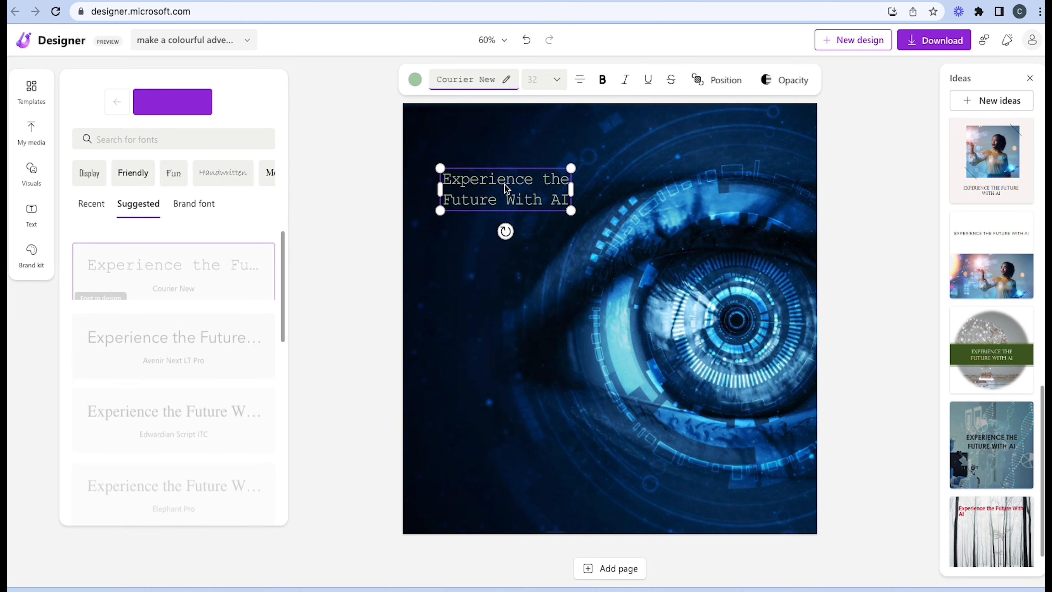
pyautogui.write('DESIGN WITH AI')
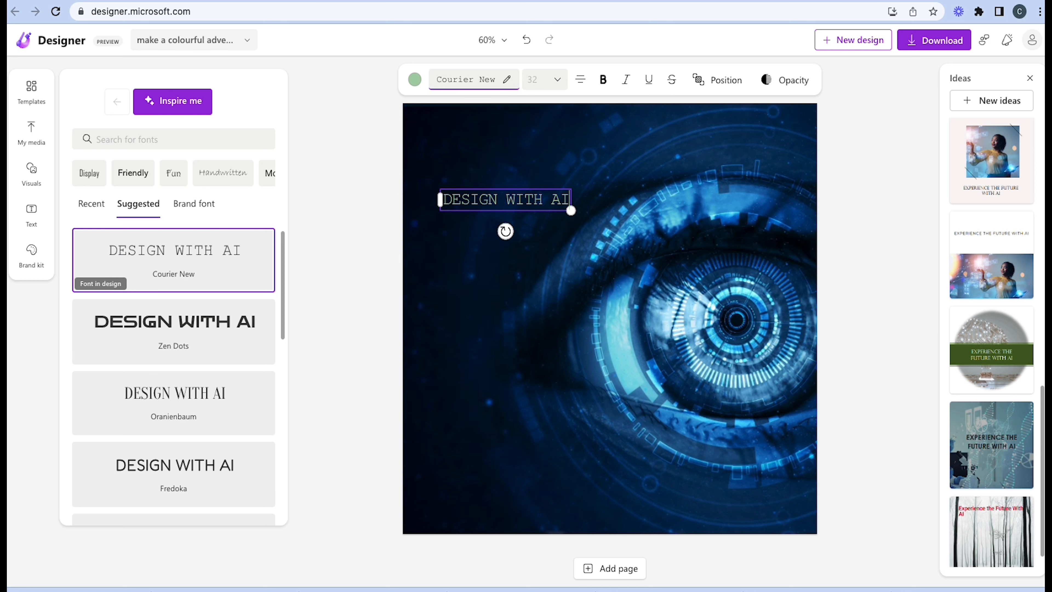
pyautogui.click(875, 333)
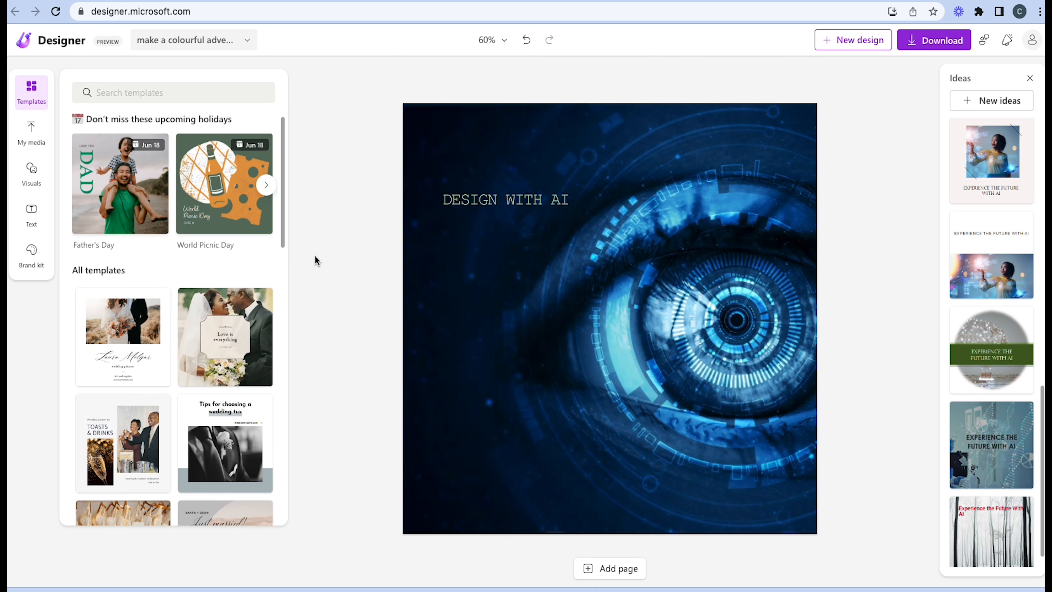
# Insert the Microsoft Designer logo from the uploaded media and crop away its excess white margins
pyautogui.click(25, 135)
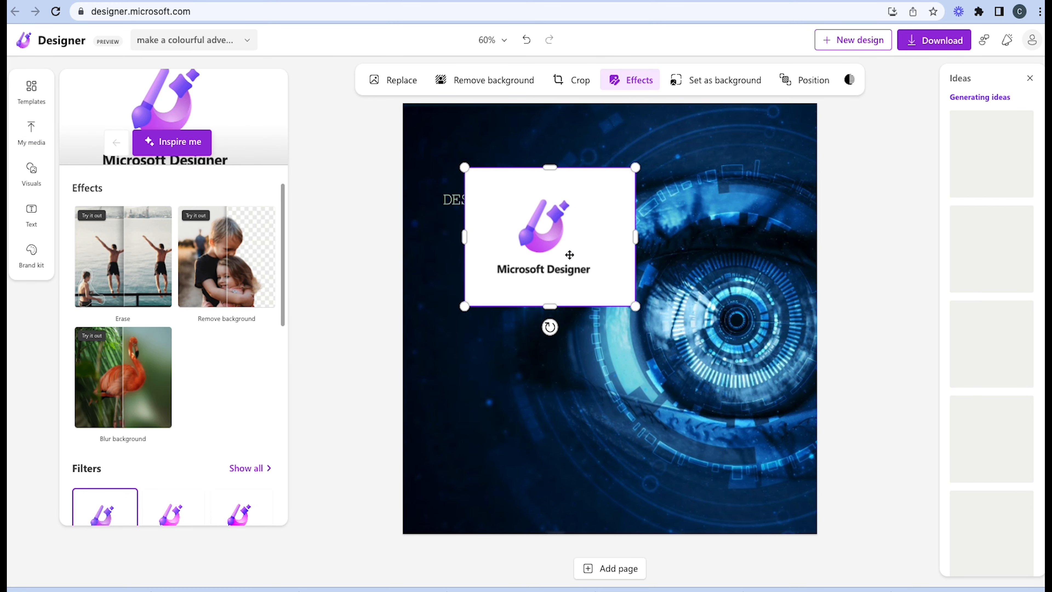
pyautogui.doubleClick(570, 255)
pyautogui.moveTo(634, 306); pyautogui.dragTo(622, 286)
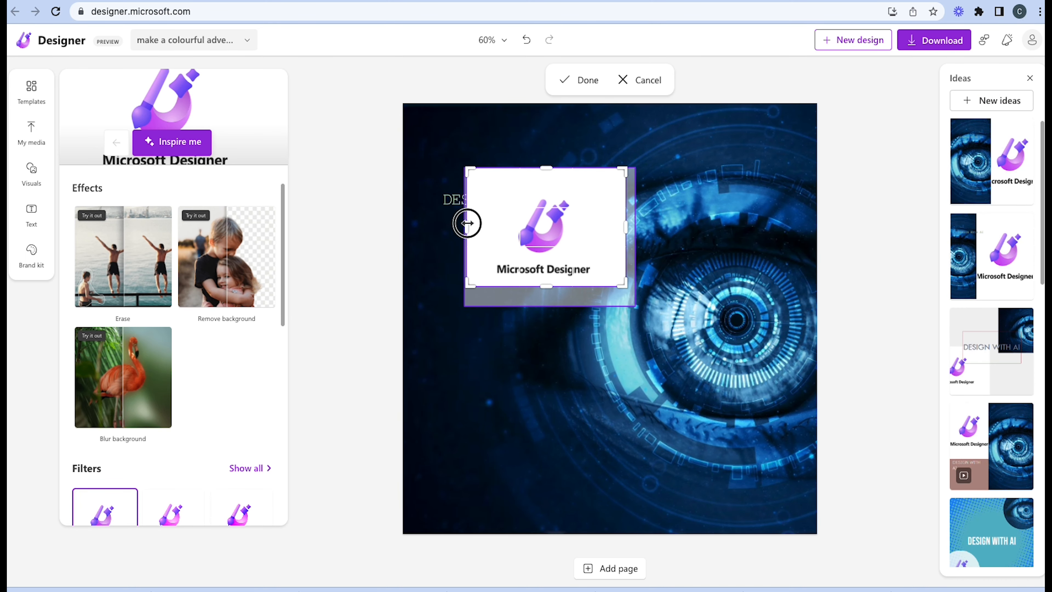
pyautogui.moveTo(466, 223); pyautogui.dragTo(478, 223)
pyautogui.moveTo(619, 226); pyautogui.dragTo(621, 213)
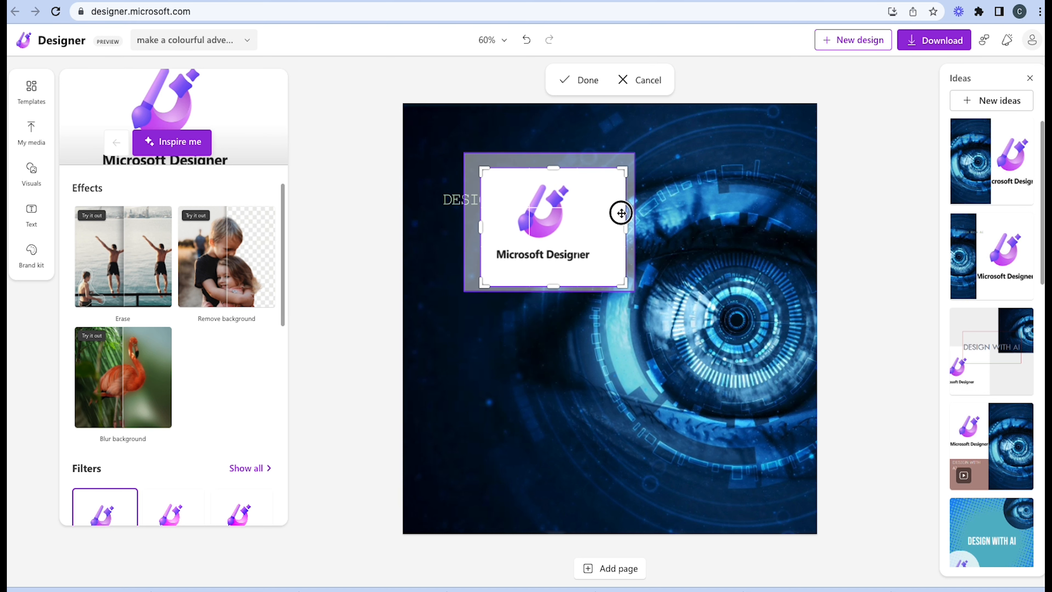
pyautogui.moveTo(625, 285); pyautogui.dragTo(597, 268)
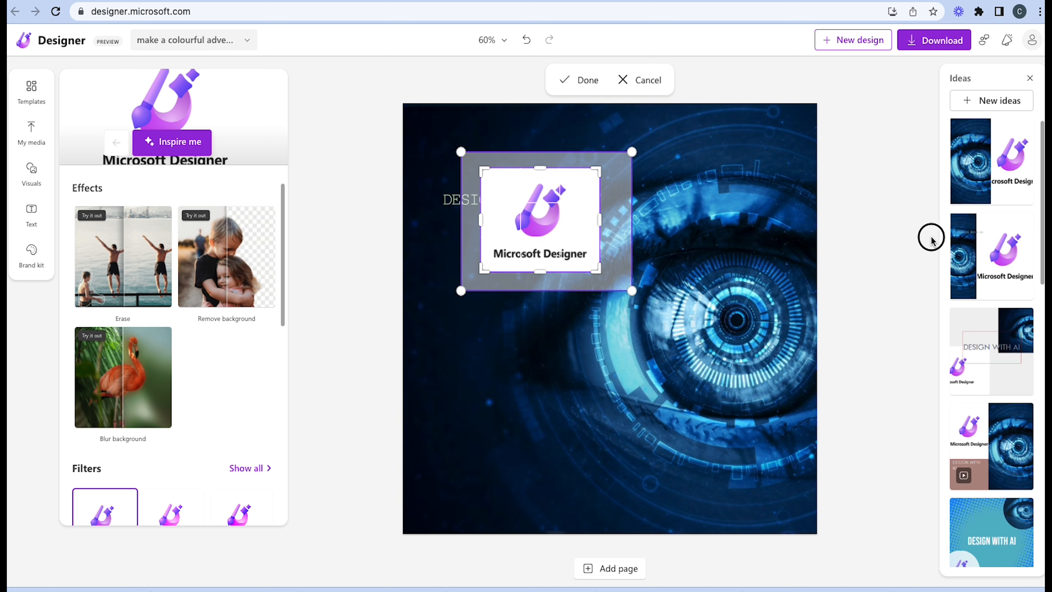
pyautogui.click(669, 210)
# Scale the cropped logo down and place it in the lower-left corner of the design
pyautogui.click(590, 206)
pyautogui.moveTo(599, 169); pyautogui.dragTo(576, 182)
pyautogui.moveTo(557, 218); pyautogui.dragTo(512, 477)
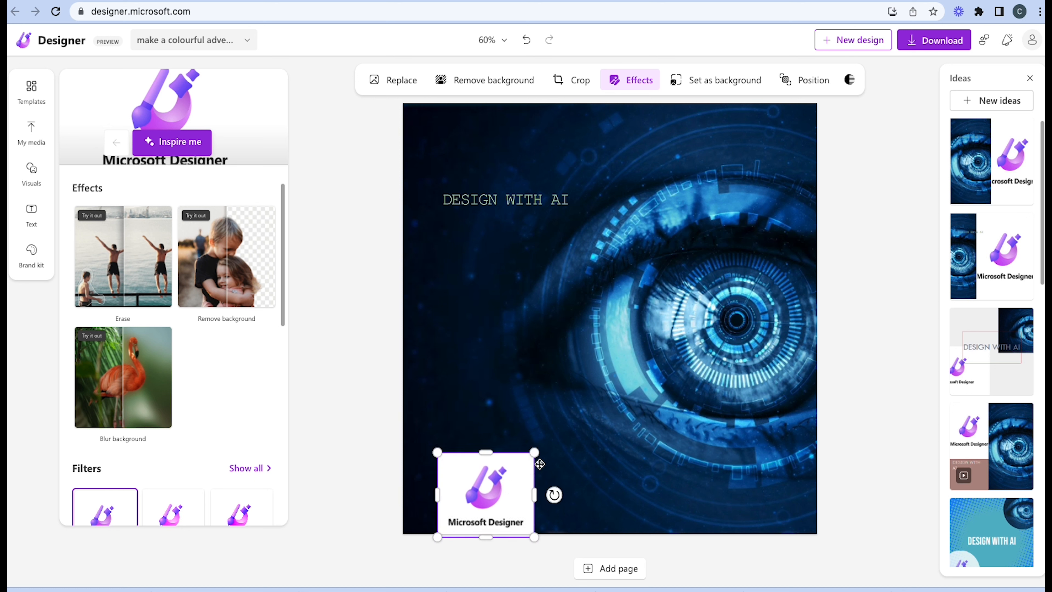
pyautogui.click(469, 169)
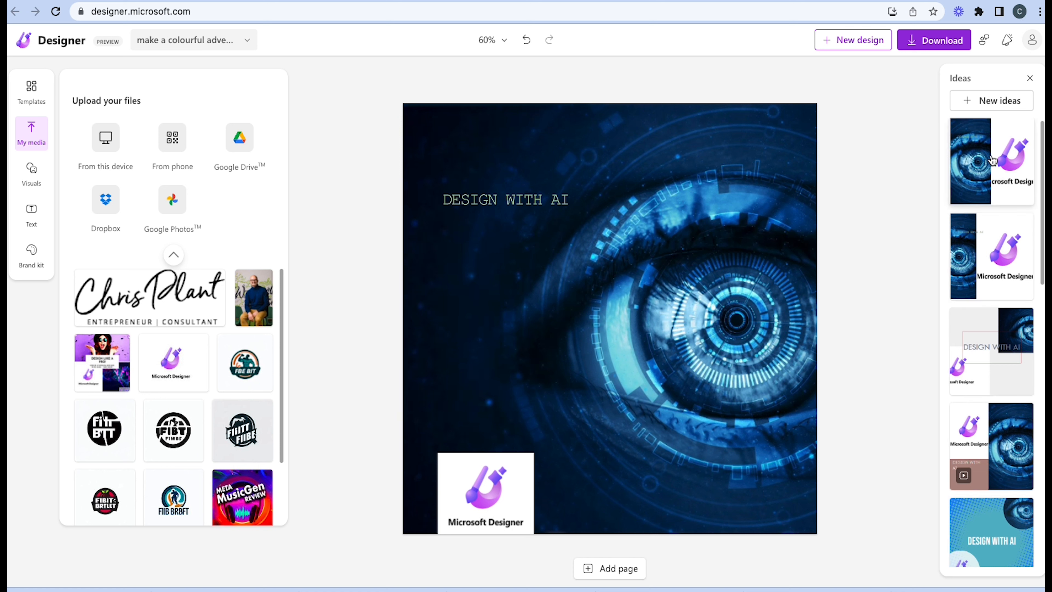
# Look through the new design ideas that combine the eye image, heading and logo
pyautogui.scroll(-2, 998, 476)
pyautogui.scroll(-5, 1010, 402)
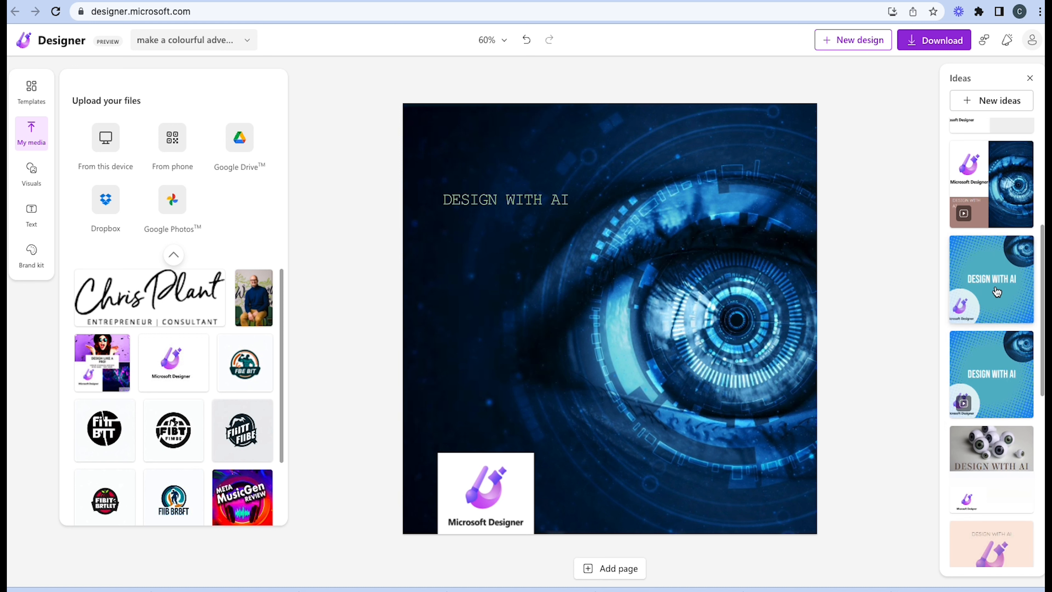
pyautogui.scroll(-2, 996, 297)
pyautogui.scroll(2, 996, 297)
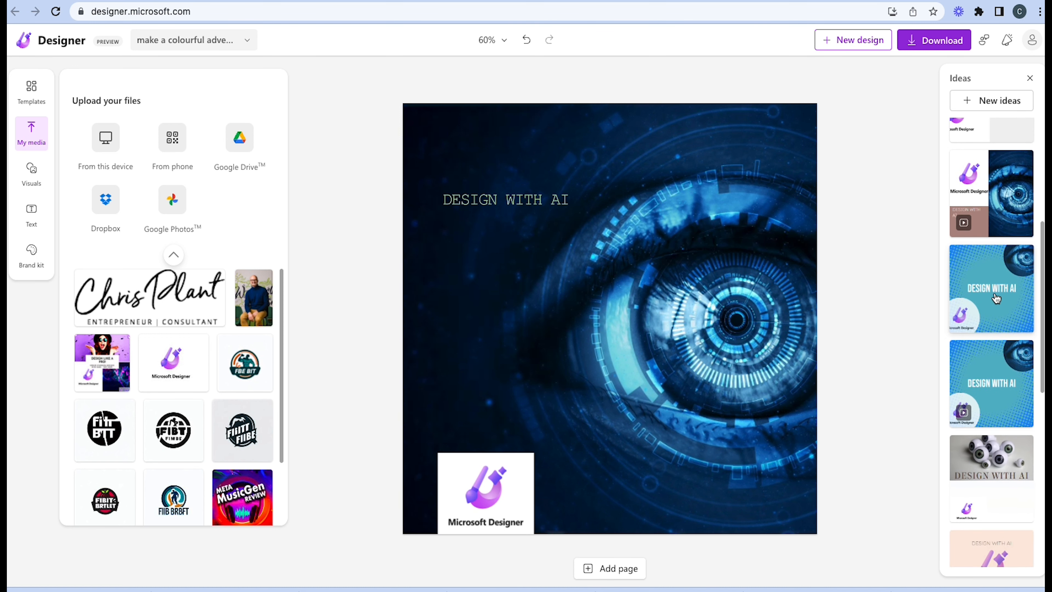
pyautogui.scroll(6, 996, 297)
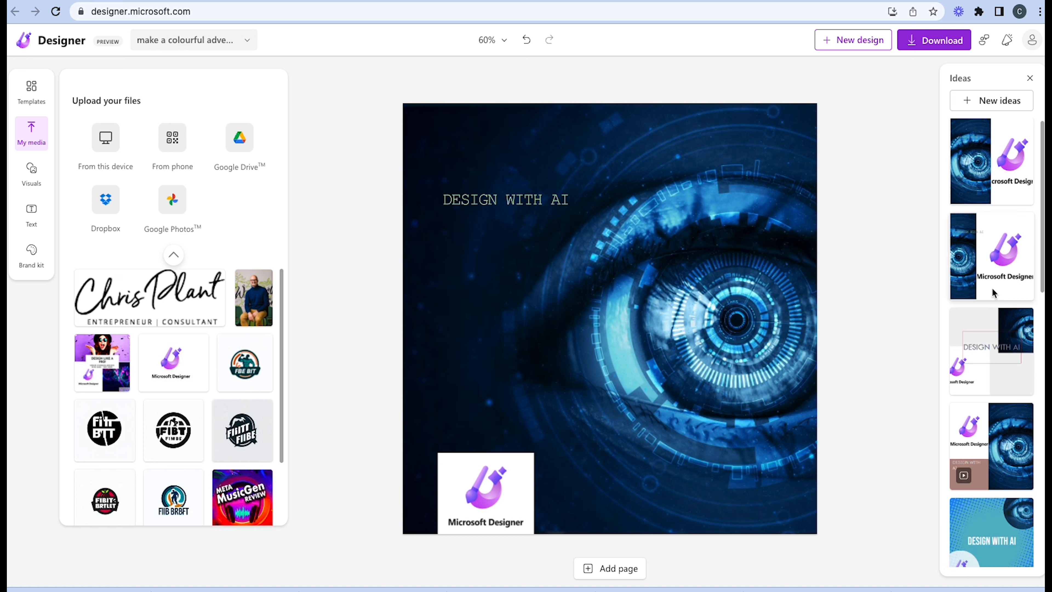
pyautogui.scroll(-8, 998, 292)
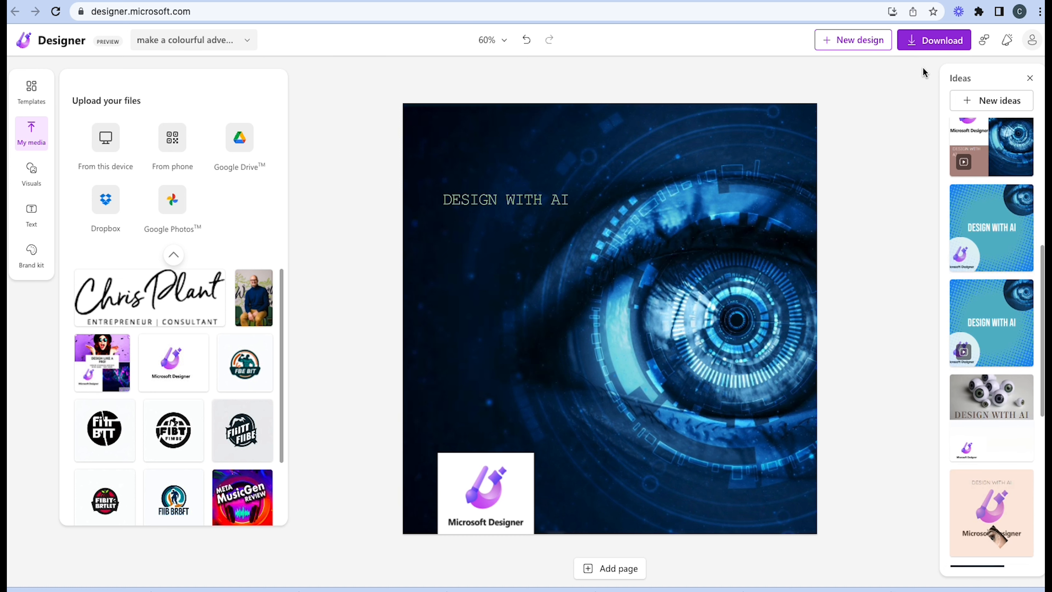
# Download the eye design with the logo and decline the subscription to Designer tips
pyautogui.click(935, 41)
pyautogui.click(920, 190)
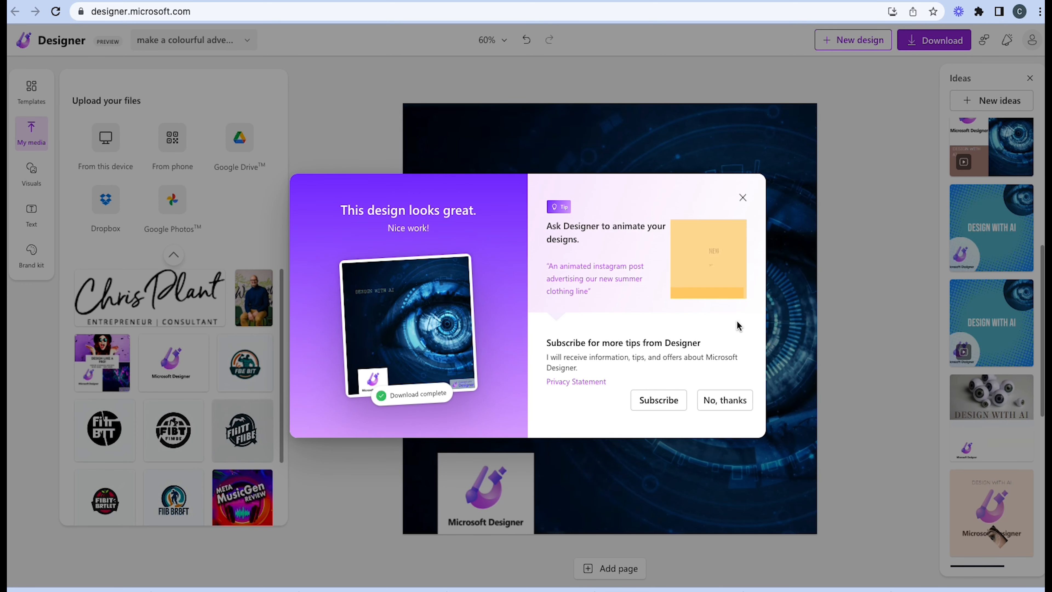
pyautogui.click(737, 407)
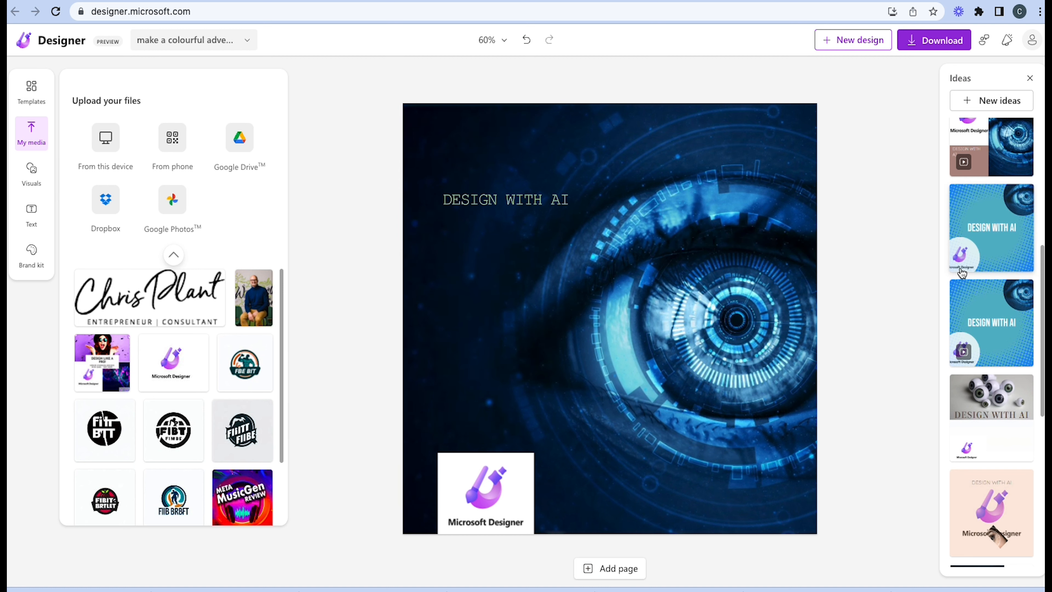
# Try the teal dotted idea, its animated version and the white layout with the eye image beside the logo
pyautogui.scroll(1, 961, 273)
pyautogui.click(990, 255)
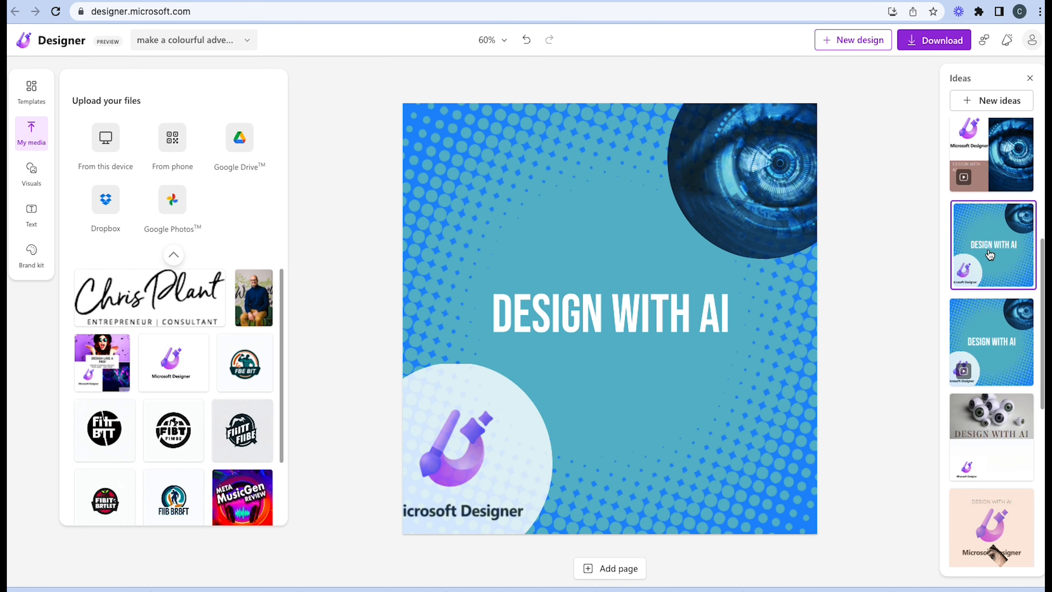
pyautogui.click(993, 318)
pyautogui.scroll(-10, 993, 318)
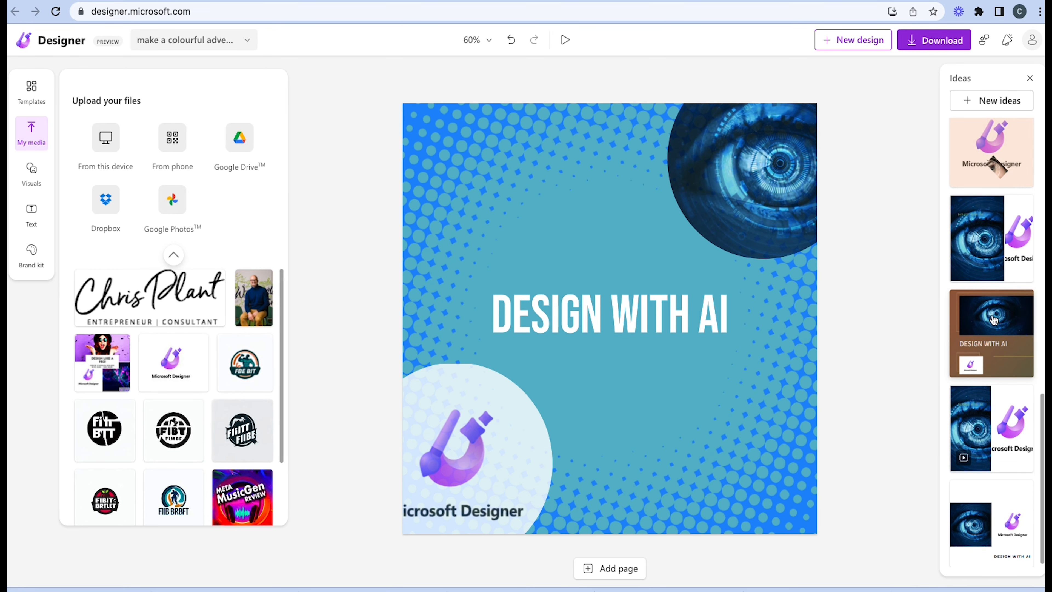
pyautogui.click(993, 520)
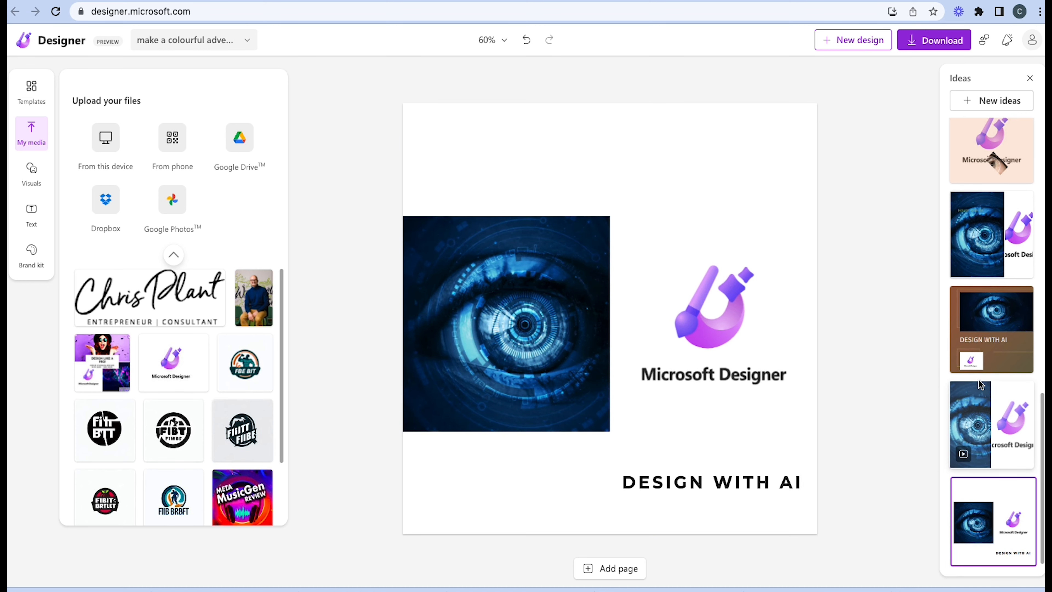
pyautogui.click(983, 357)
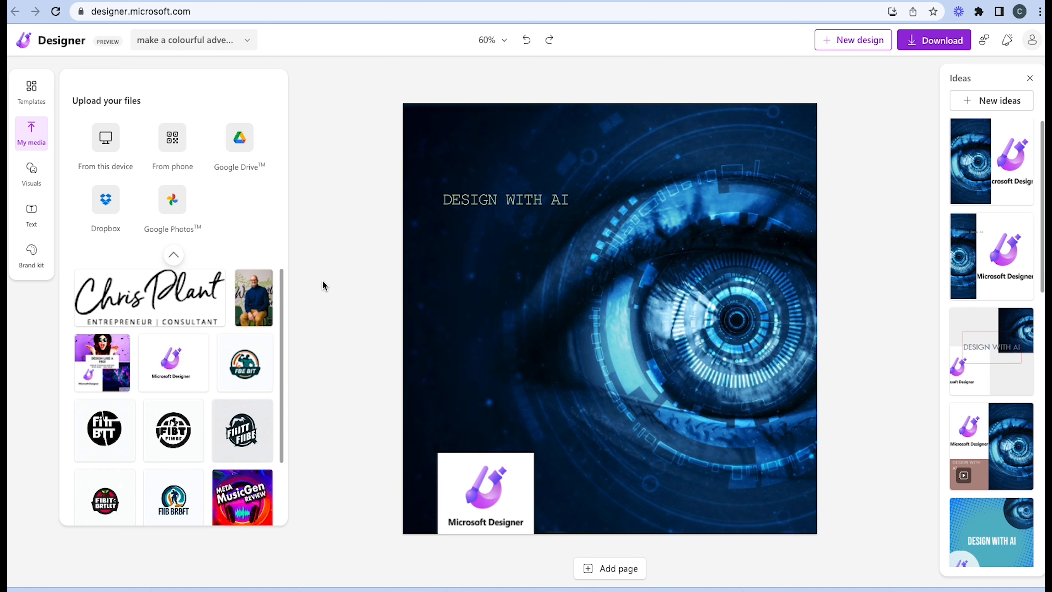
# Insert the portrait photo of the seated man from the uploaded media and fit it directly above the logo at the same width
pyautogui.moveTo(265, 299); pyautogui.dragTo(470, 248)
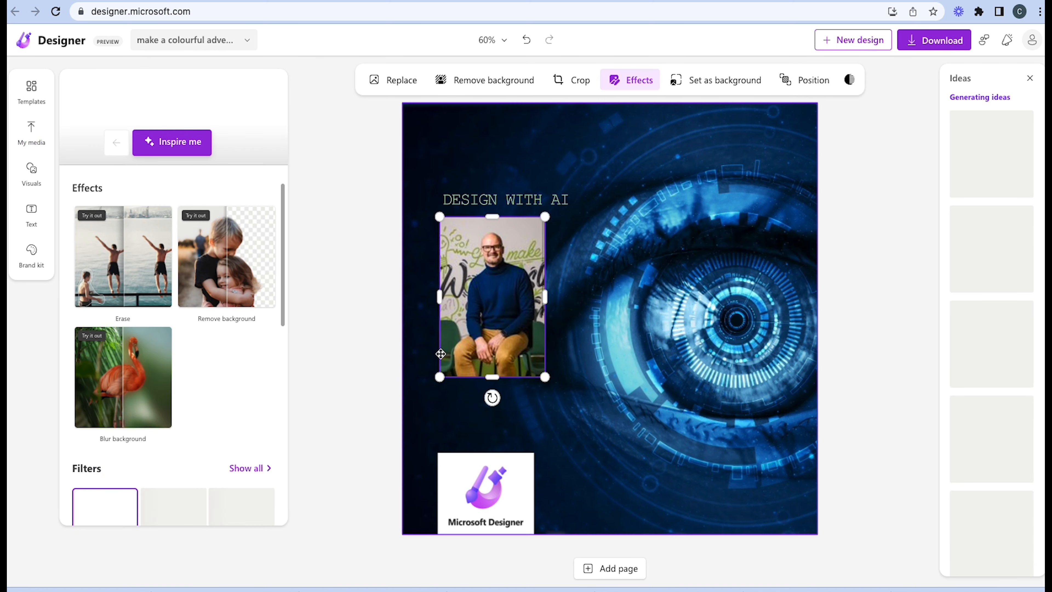
pyautogui.click(571, 80)
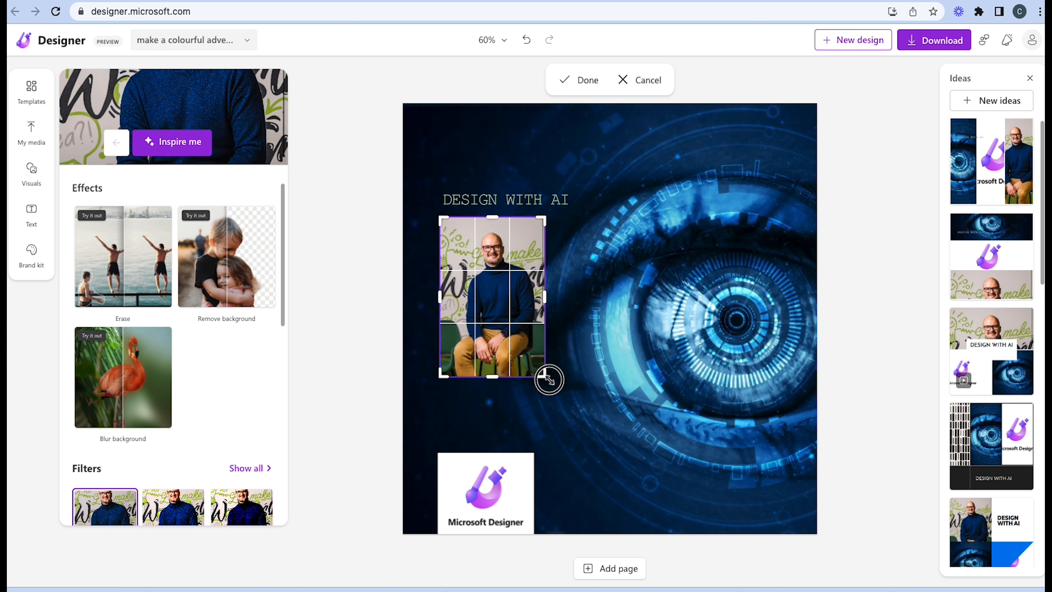
pyautogui.click(582, 80)
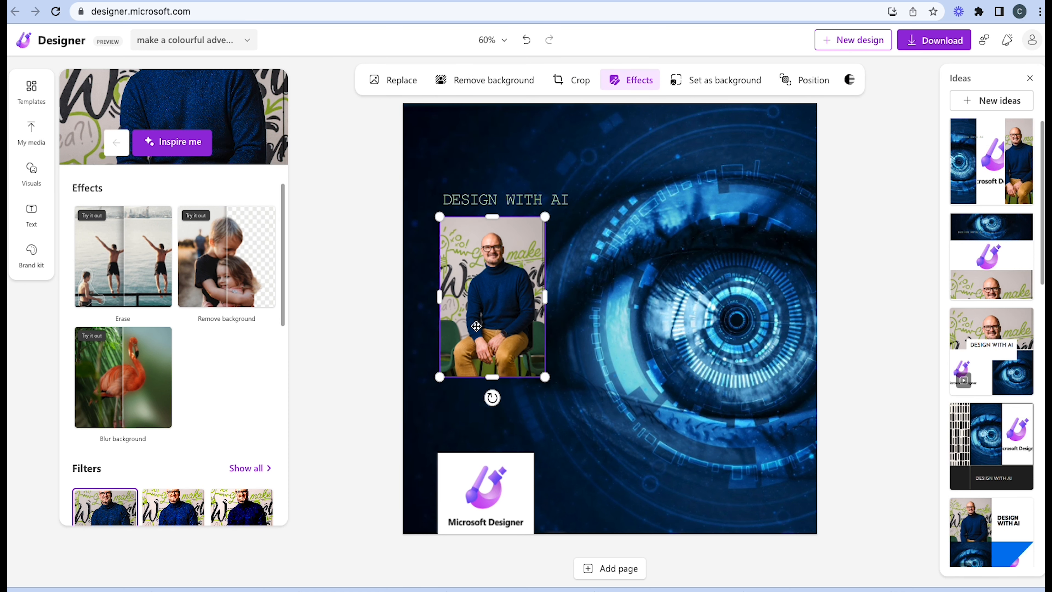
pyautogui.moveTo(511, 359); pyautogui.dragTo(531, 419)
pyautogui.moveTo(519, 376); pyautogui.dragTo(520, 389)
pyautogui.click(847, 298)
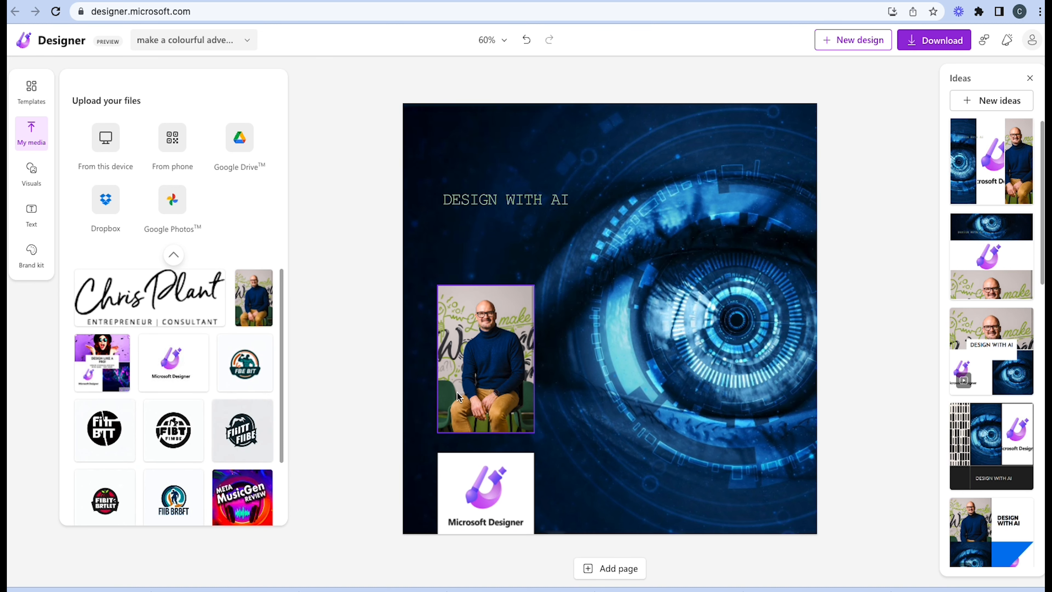
# Apply the Light filter to the portrait photo
pyautogui.click(439, 404)
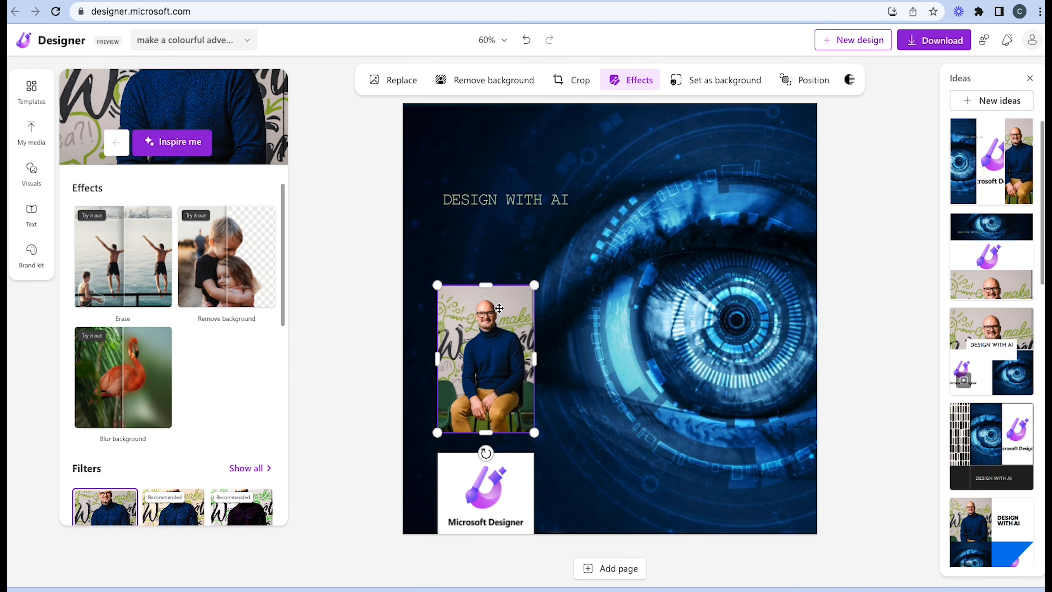
pyautogui.scroll(-4, 248, 398)
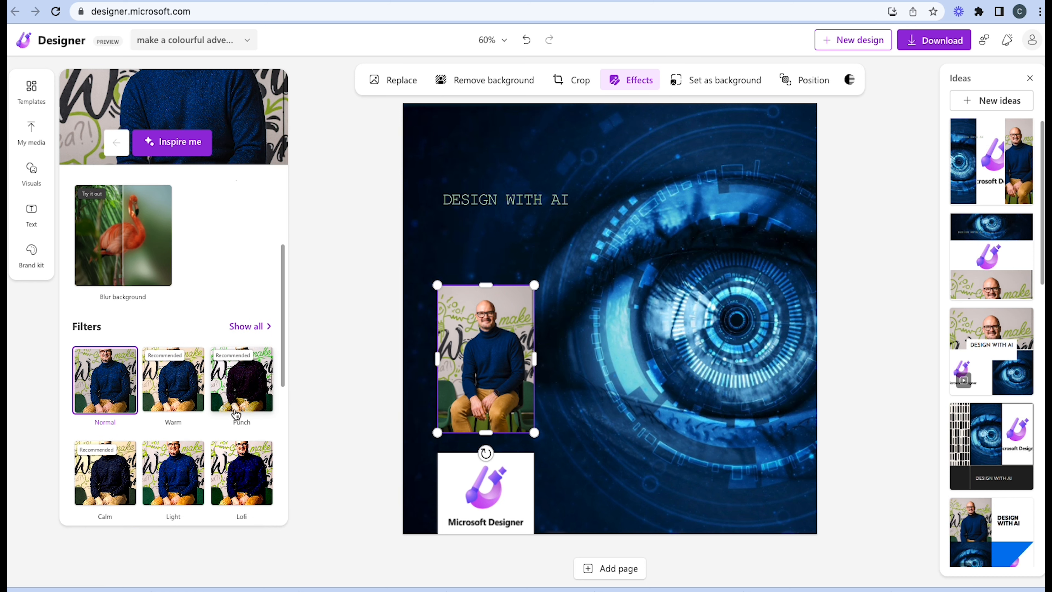
pyautogui.click(176, 451)
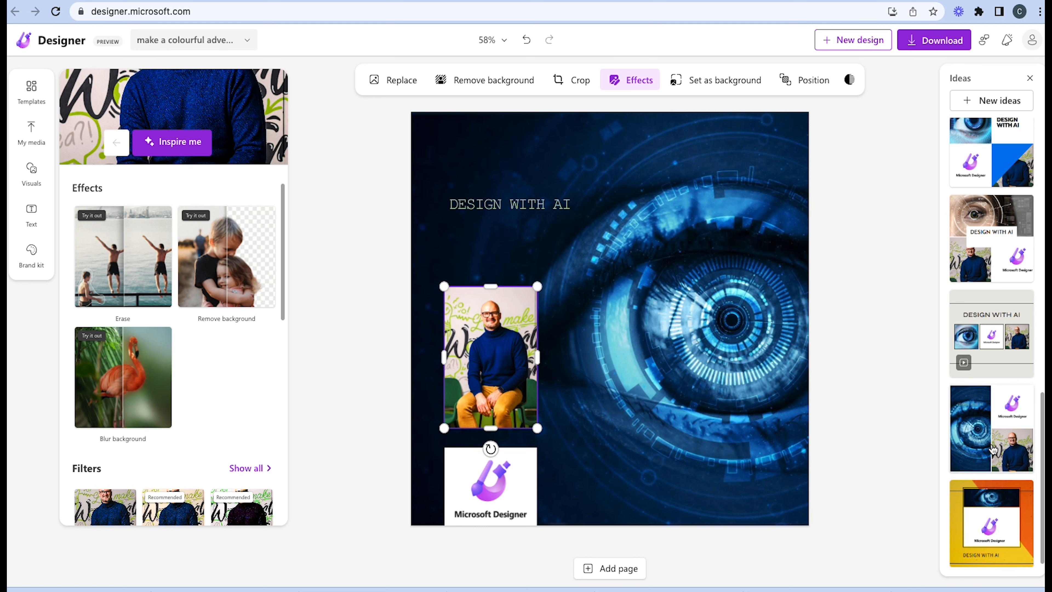
# Try the split eye idea and the animated three-picture row, and apply the idea with the brown eye above the portrait and logo
pyautogui.click(993, 450)
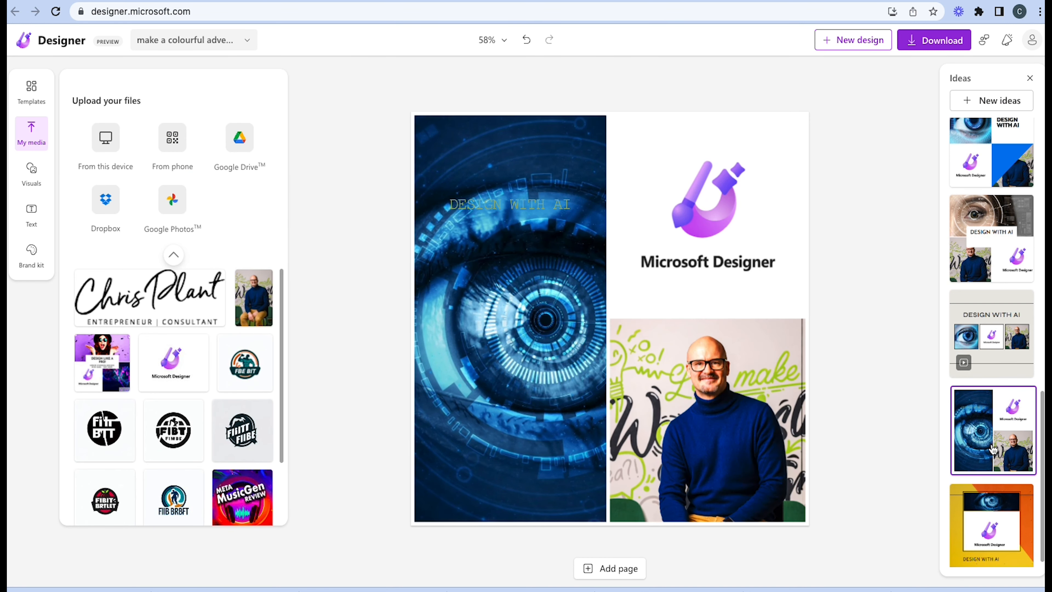
pyautogui.click(994, 324)
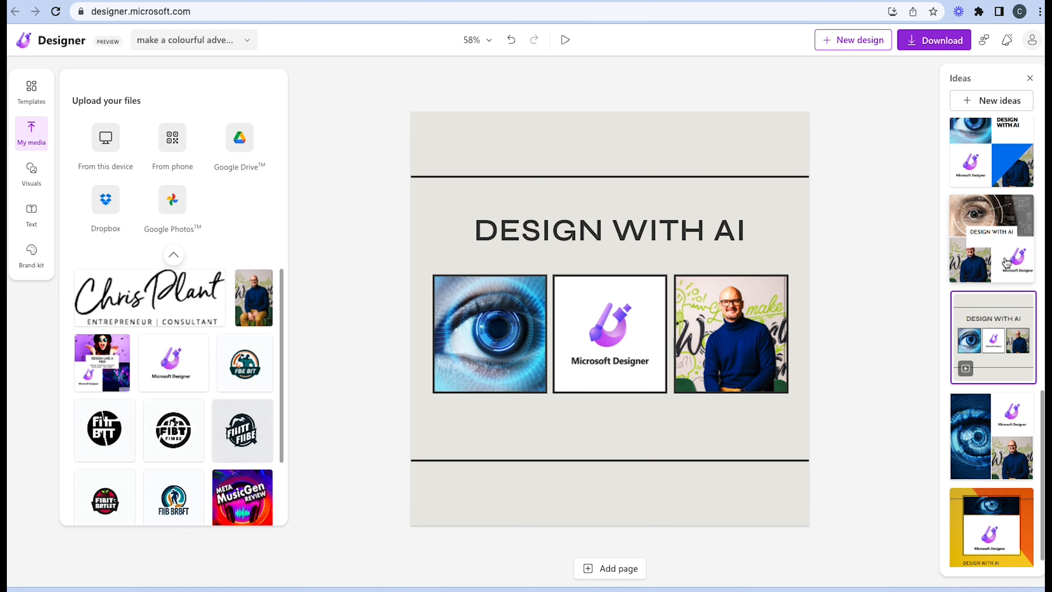
pyautogui.click(1007, 262)
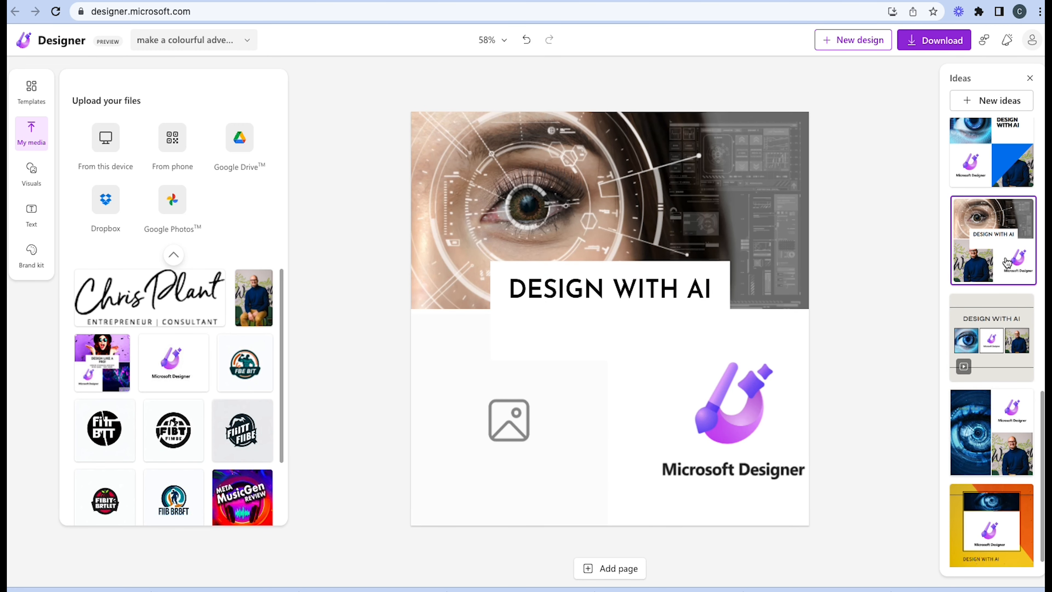
# Replace the logo in the lower-right frame of the design with the uploaded portrait photo of the seated man
pyautogui.click(707, 372)
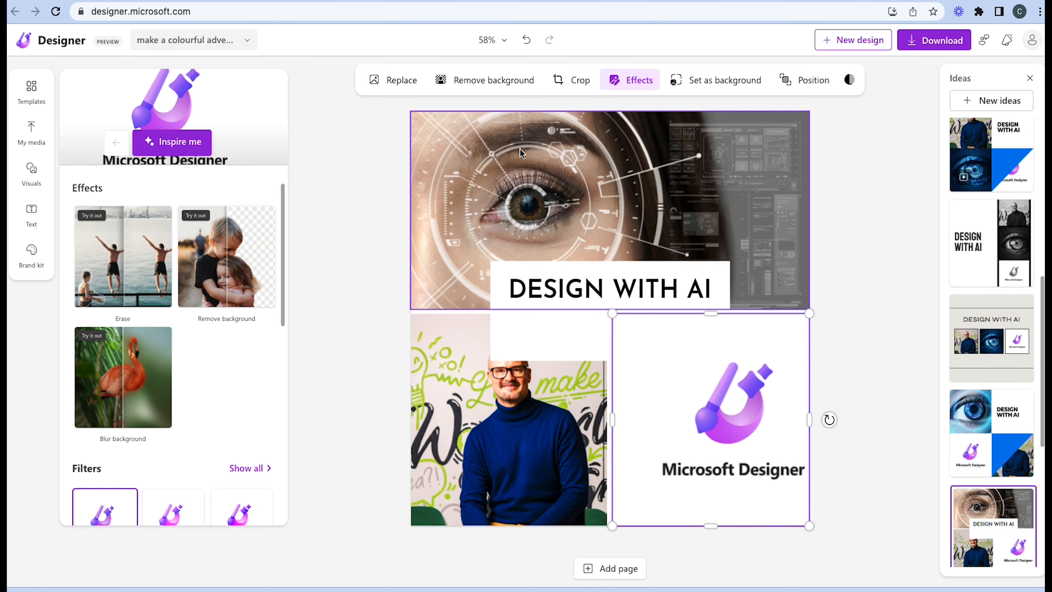
pyautogui.click(416, 81)
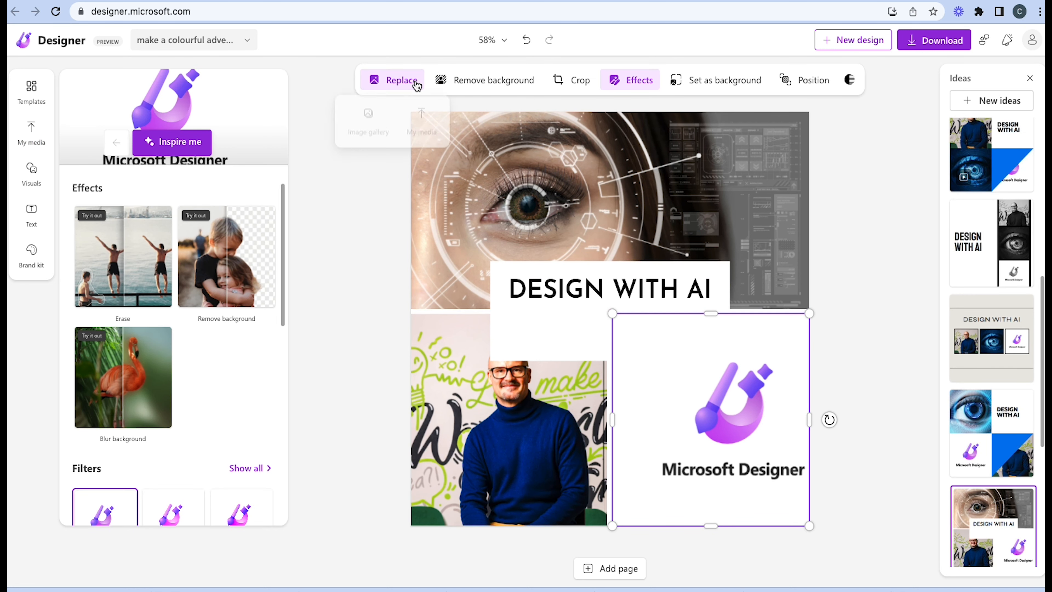
pyautogui.click(358, 131)
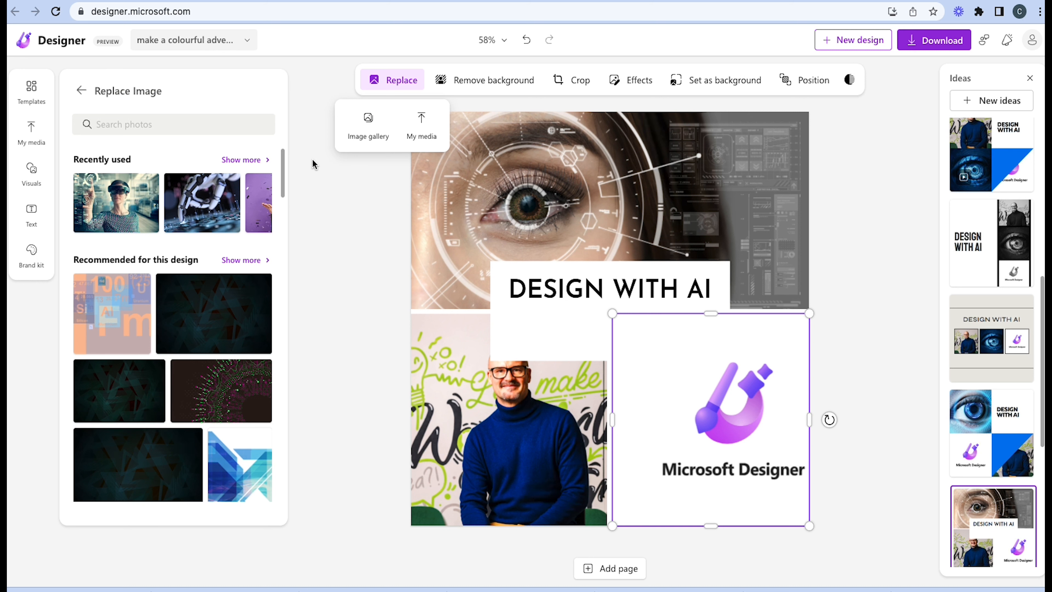
pyautogui.click(410, 135)
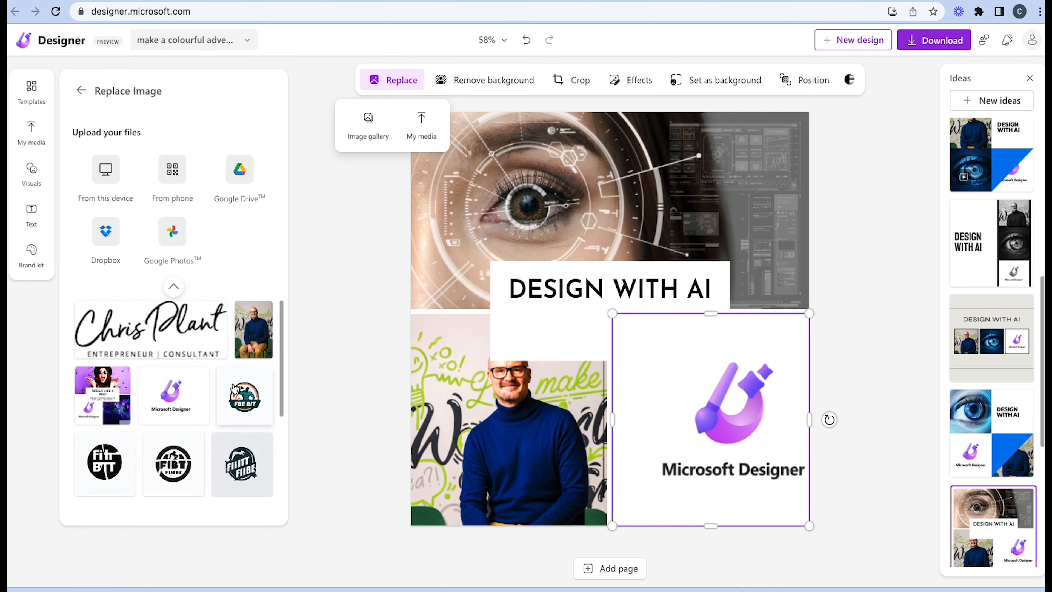
pyautogui.click(258, 351)
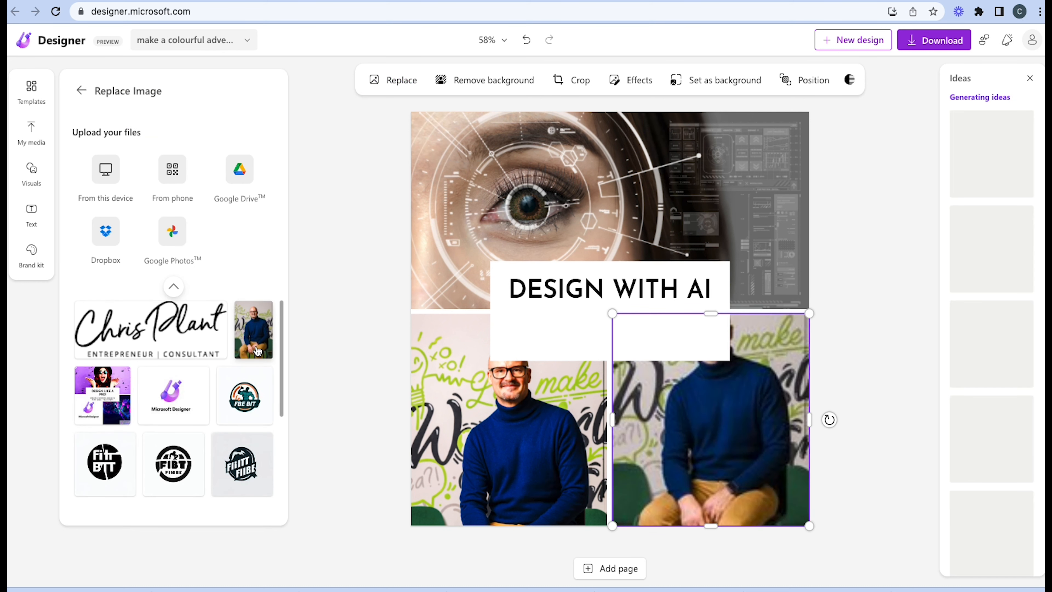
# Replace the portrait in the lower-left frame with the uploaded Microsoft Designer logo and shift the logo slightly right within its frame
pyautogui.click(391, 81)
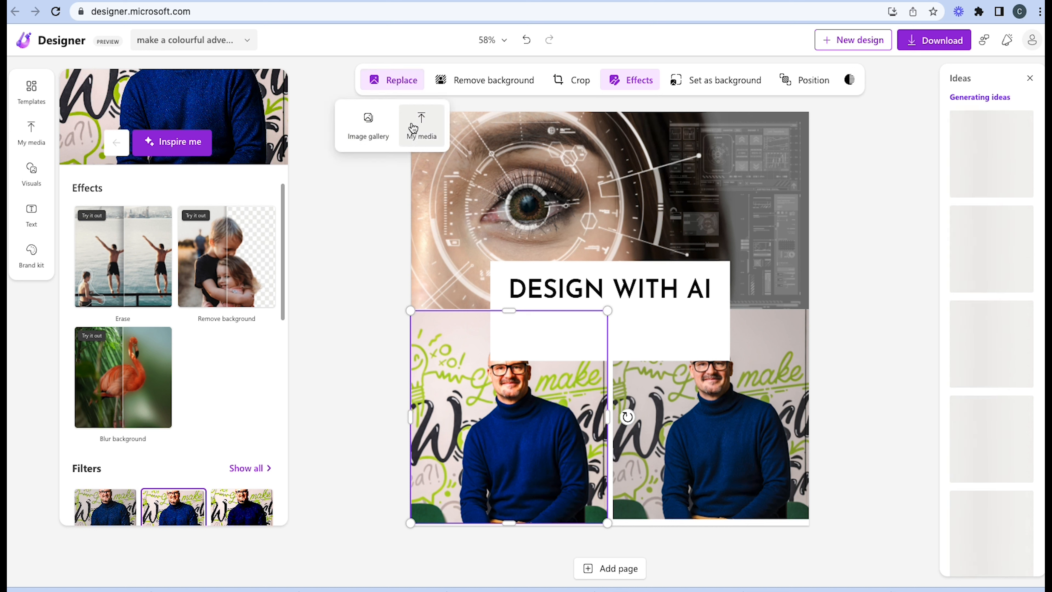
pyautogui.click(420, 132)
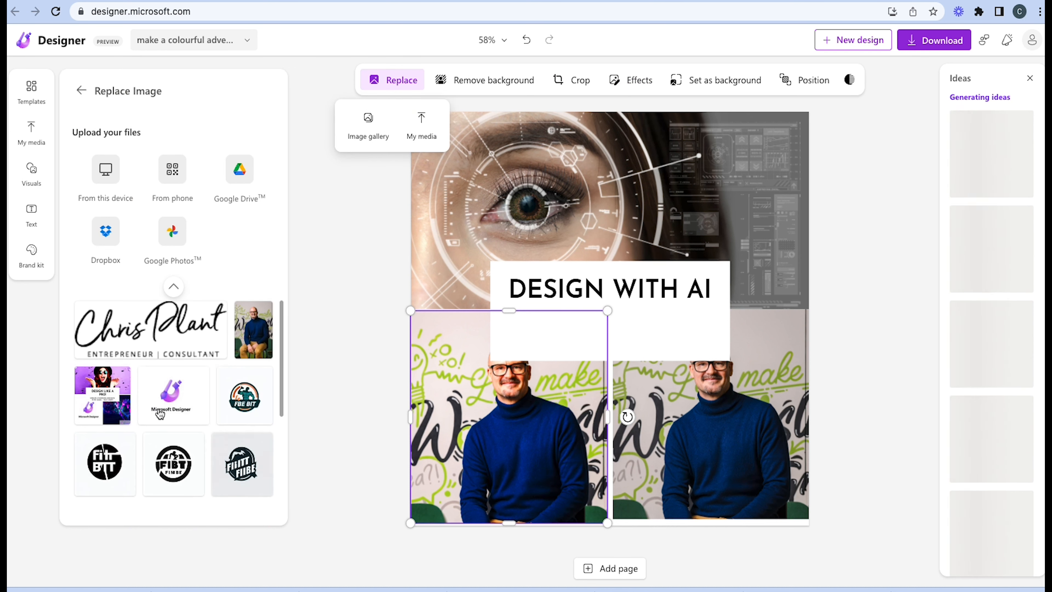
pyautogui.click(159, 414)
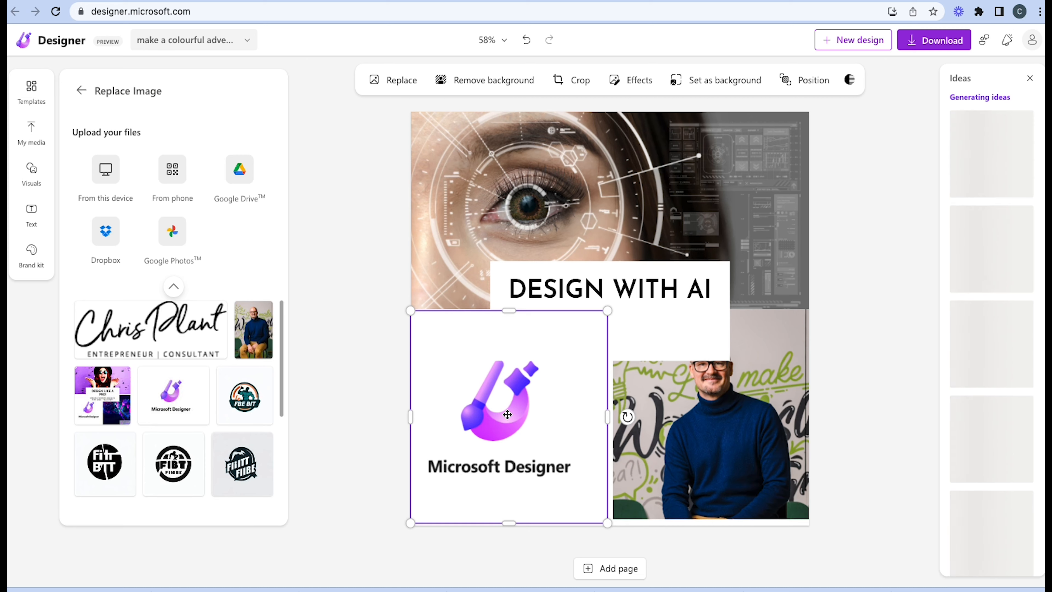
pyautogui.doubleClick(507, 414)
pyautogui.moveTo(535, 409); pyautogui.dragTo(551, 416)
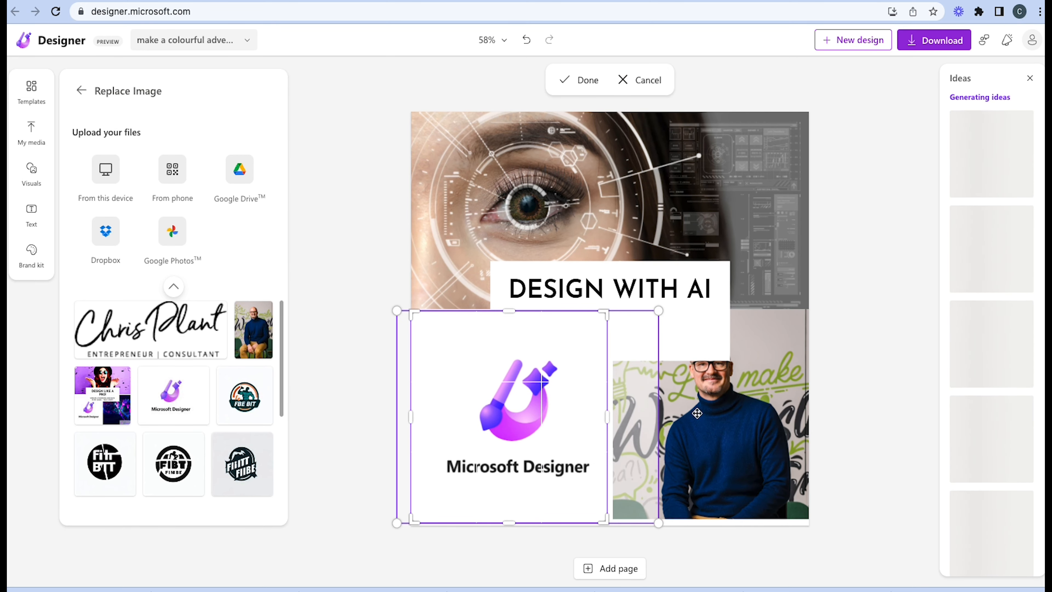
pyautogui.click(859, 420)
# Shorten the white box behind the DESIGN WITH AI heading to fit the text, and lower box and heading over the images' seam
pyautogui.click(594, 337)
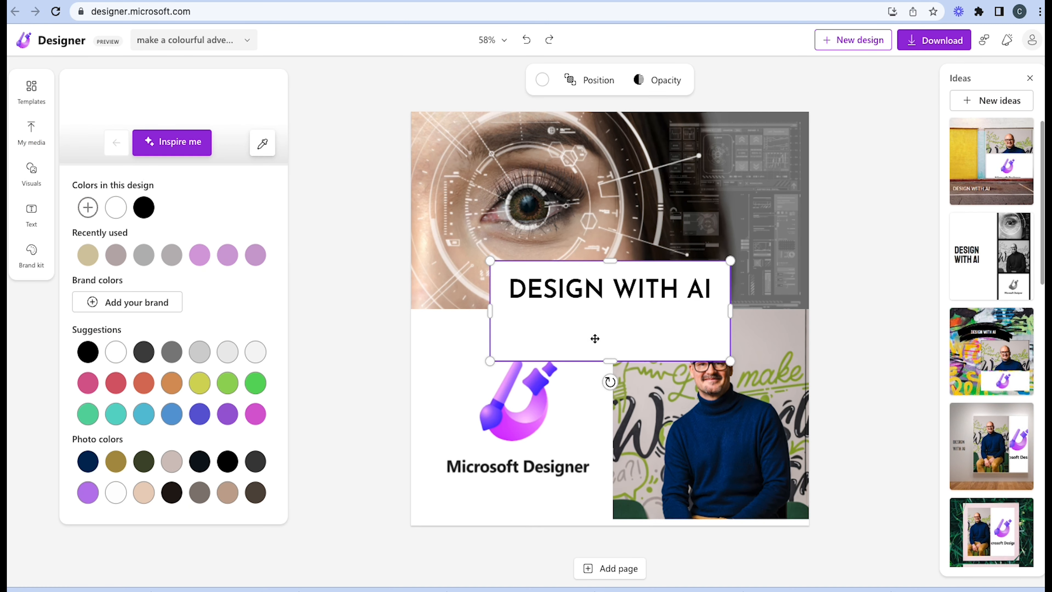
pyautogui.moveTo(608, 365); pyautogui.dragTo(608, 316)
pyautogui.click(614, 281)
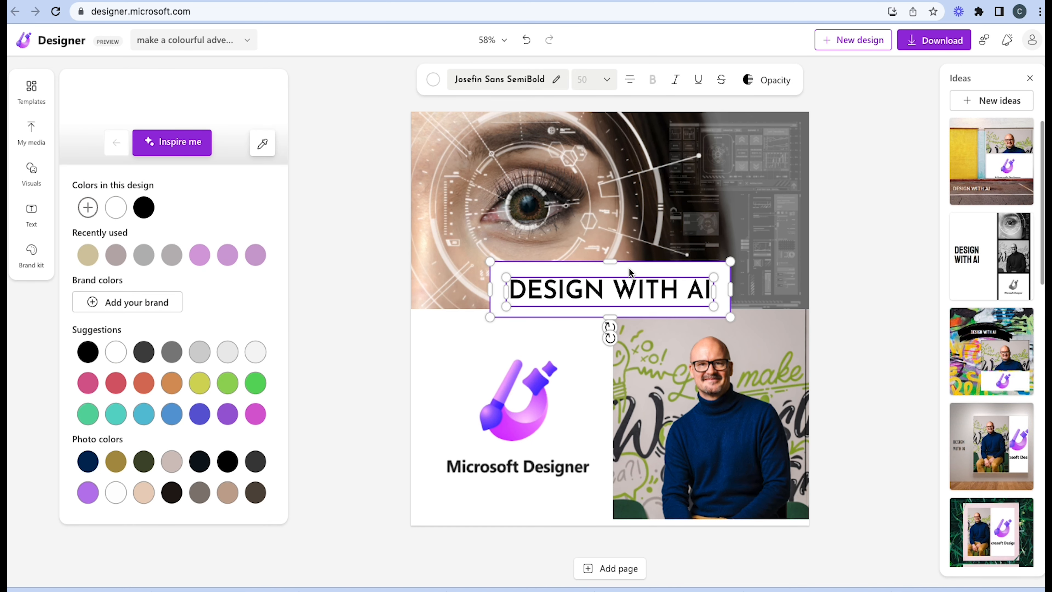
pyautogui.press('Down')
pyautogui.press('Down')
pyautogui.press('Down')
pyautogui.press('Down')
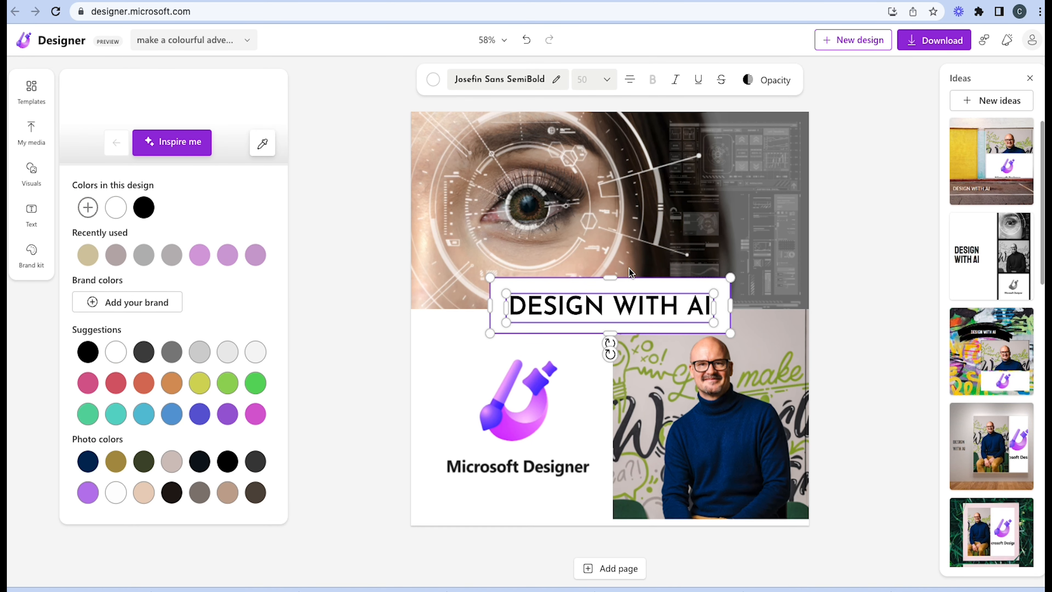
pyautogui.click(852, 279)
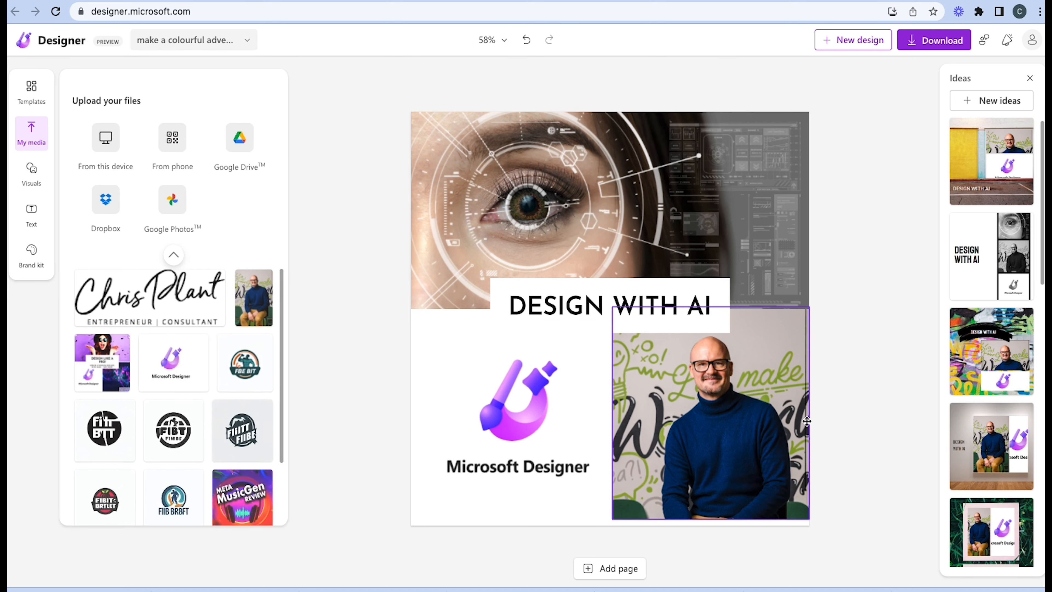
# Enlarge and reposition the portrait inside its crop frame so the man's head sits just below the heading box
pyautogui.doubleClick(807, 421)
pyautogui.moveTo(786, 549); pyautogui.dragTo(800, 538)
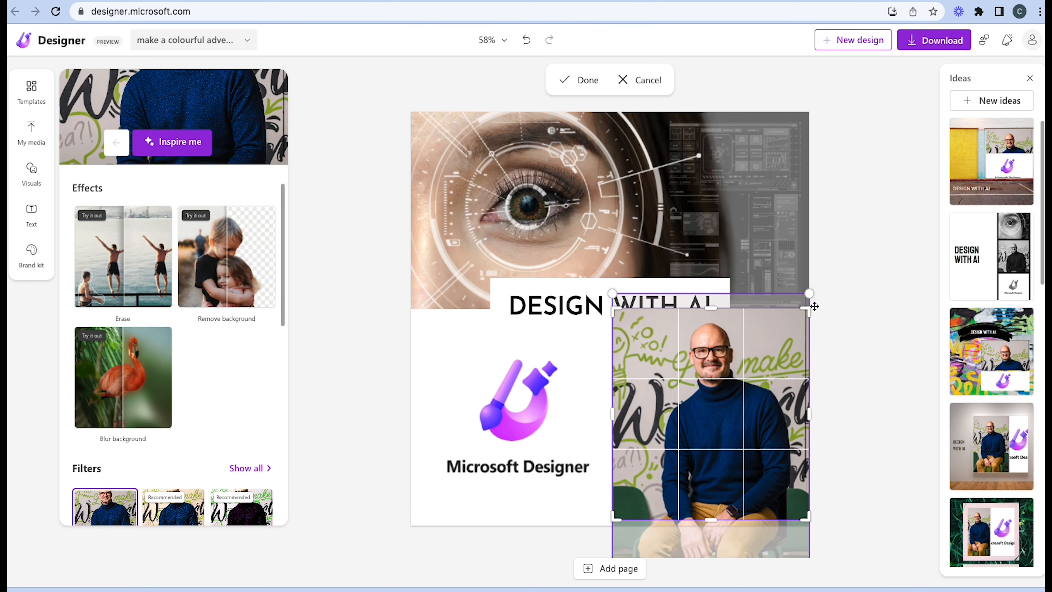
pyautogui.moveTo(809, 294); pyautogui.dragTo(823, 352)
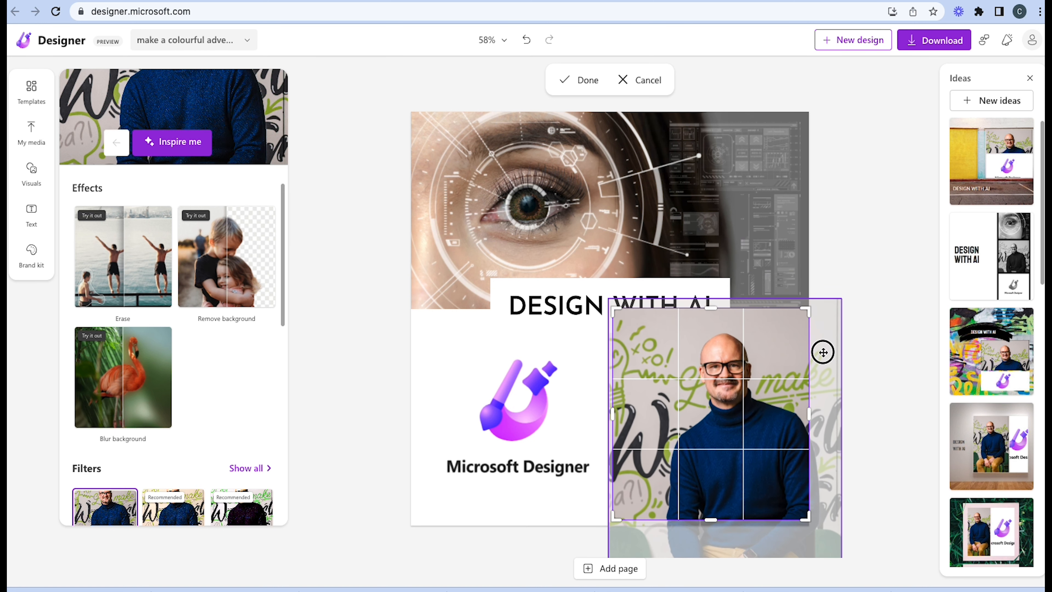
pyautogui.click(883, 270)
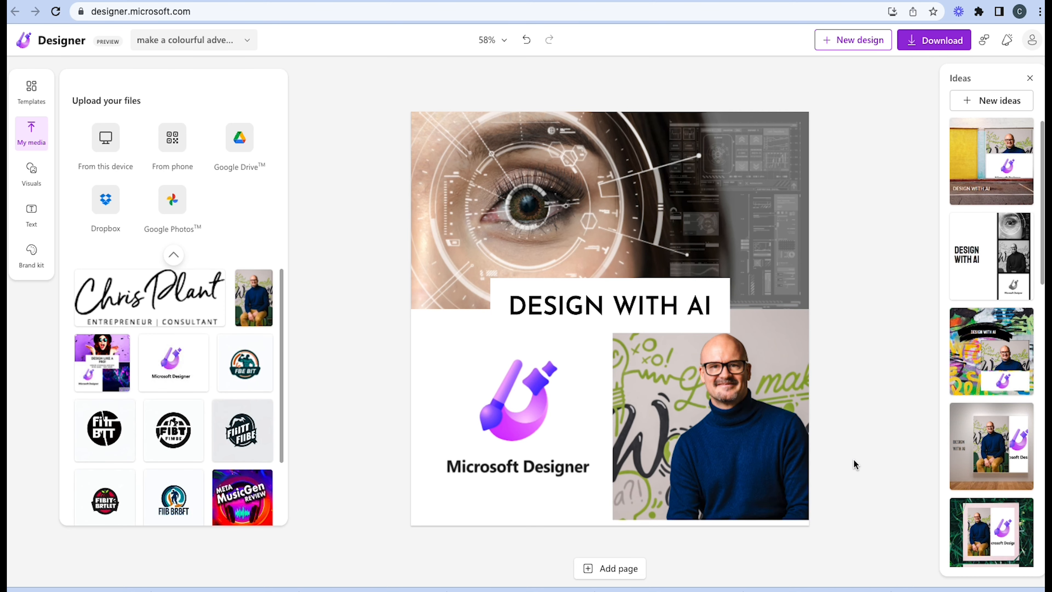
# Try the Warm filter on the cropped portrait and apply the Light filter instead
pyautogui.click(778, 463)
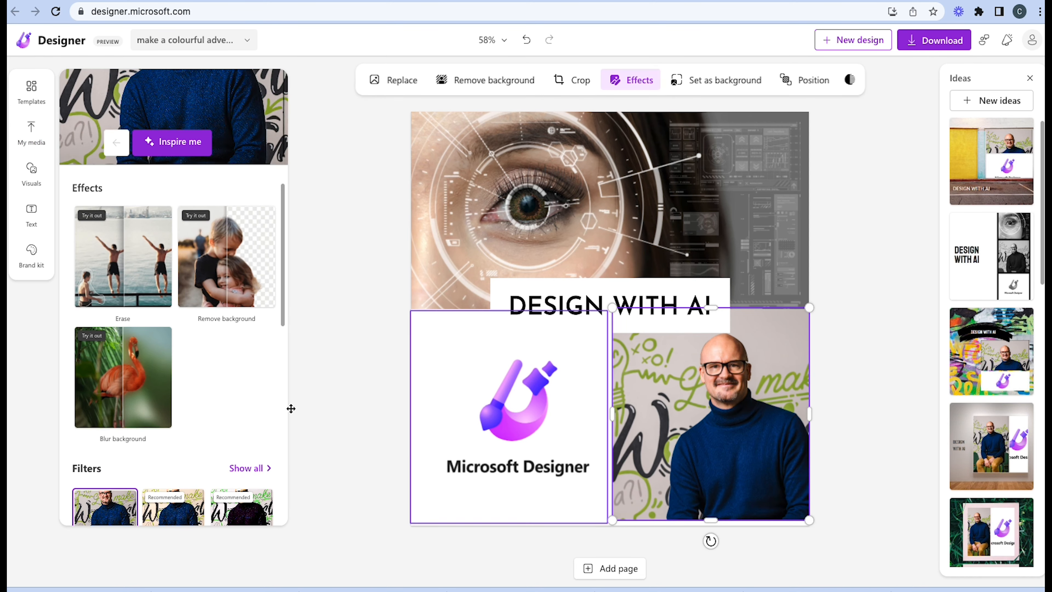
pyautogui.click(782, 467)
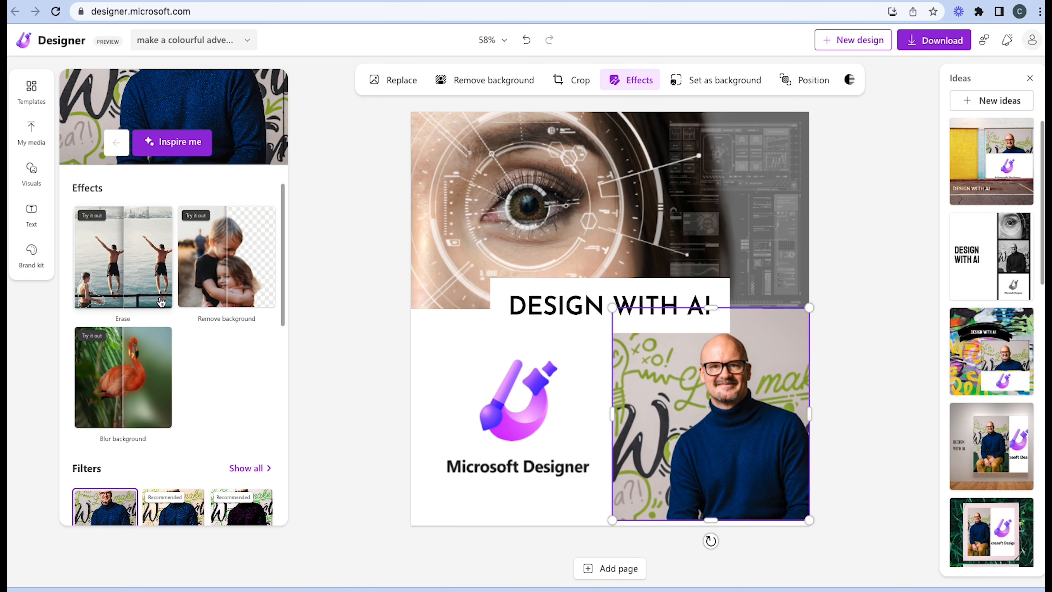
pyautogui.scroll(-2, 195, 414)
pyautogui.click(185, 479)
pyautogui.scroll(-2, 185, 479)
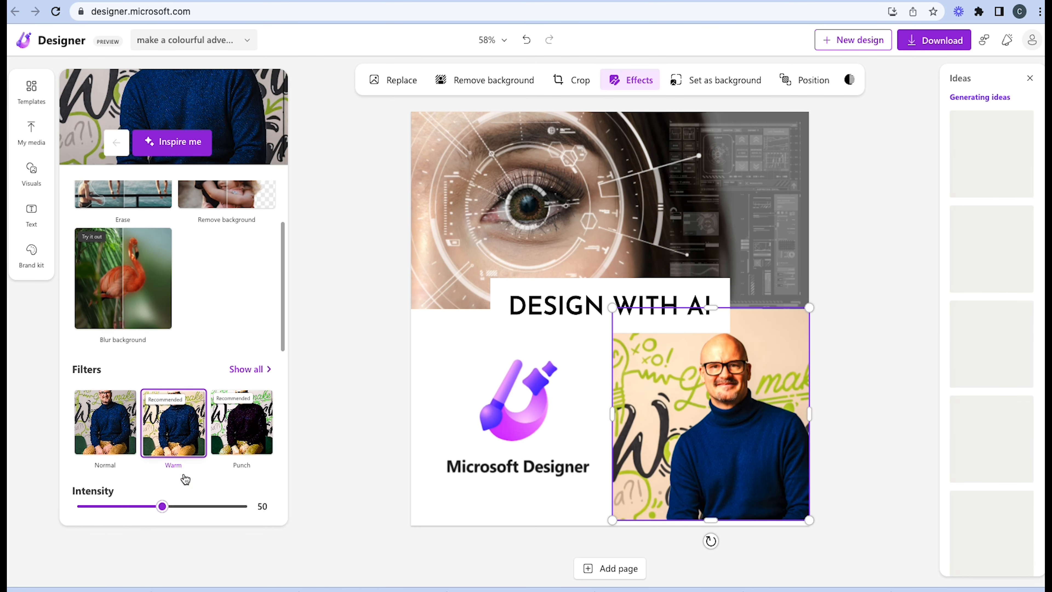
pyautogui.scroll(-1, 140, 481)
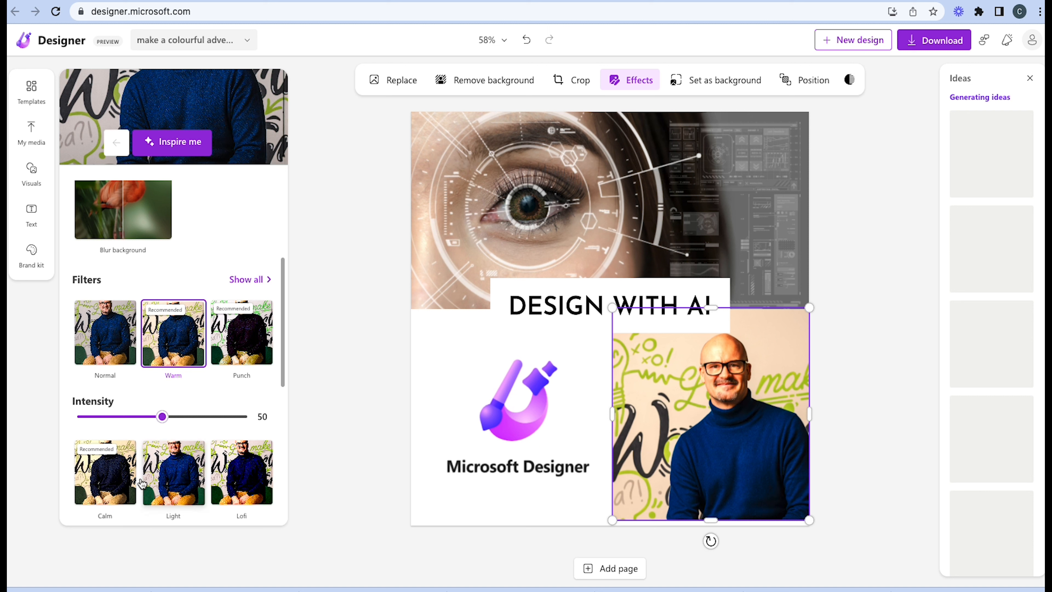
pyautogui.click(162, 489)
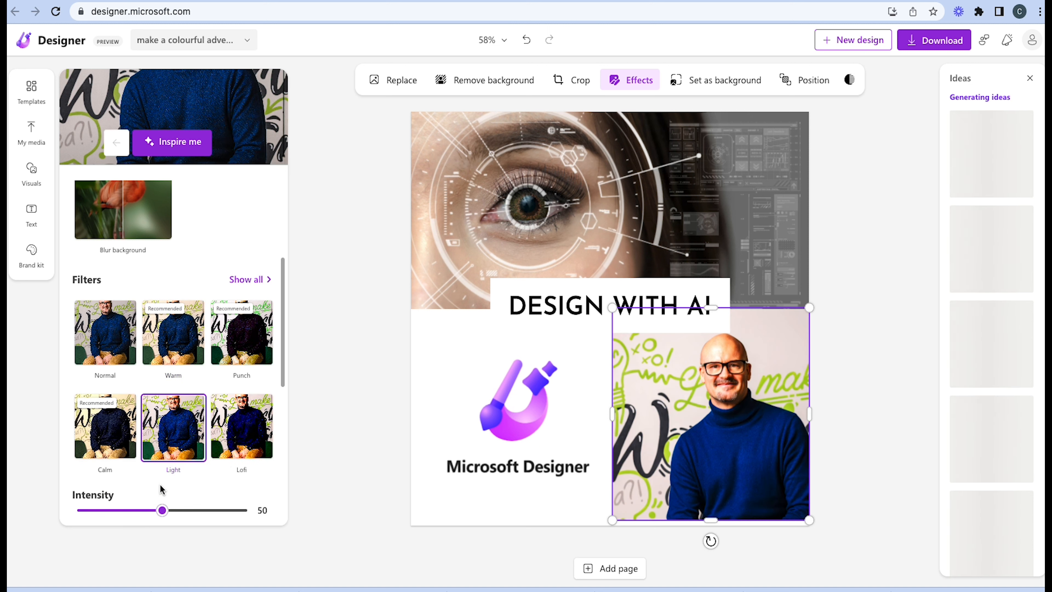
pyautogui.click(869, 462)
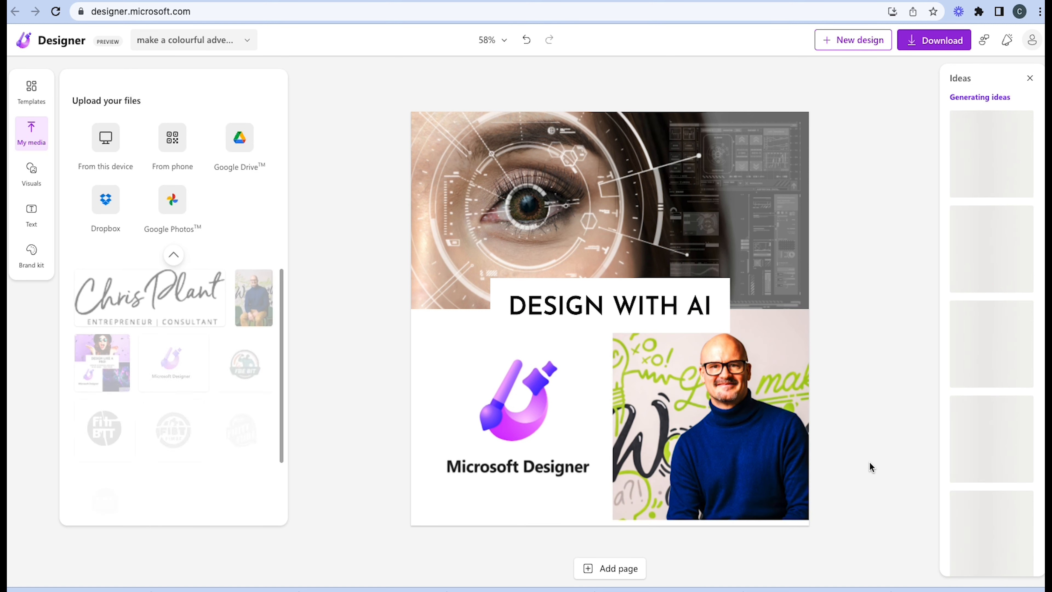
# Download the brown eye design as a PNG and decline the subscription to Designer tips
pyautogui.click(939, 45)
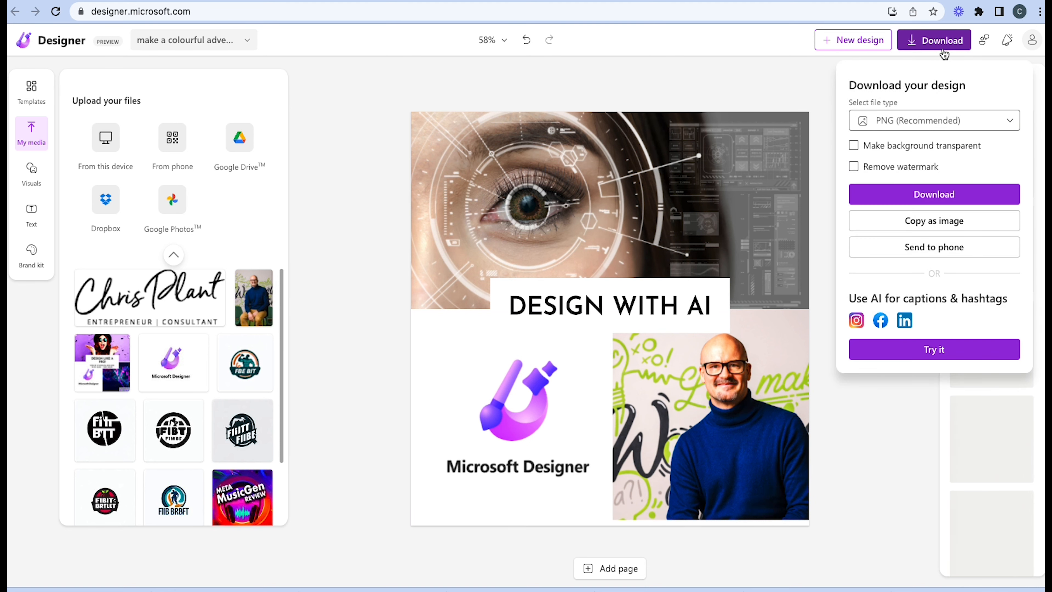
pyautogui.click(951, 196)
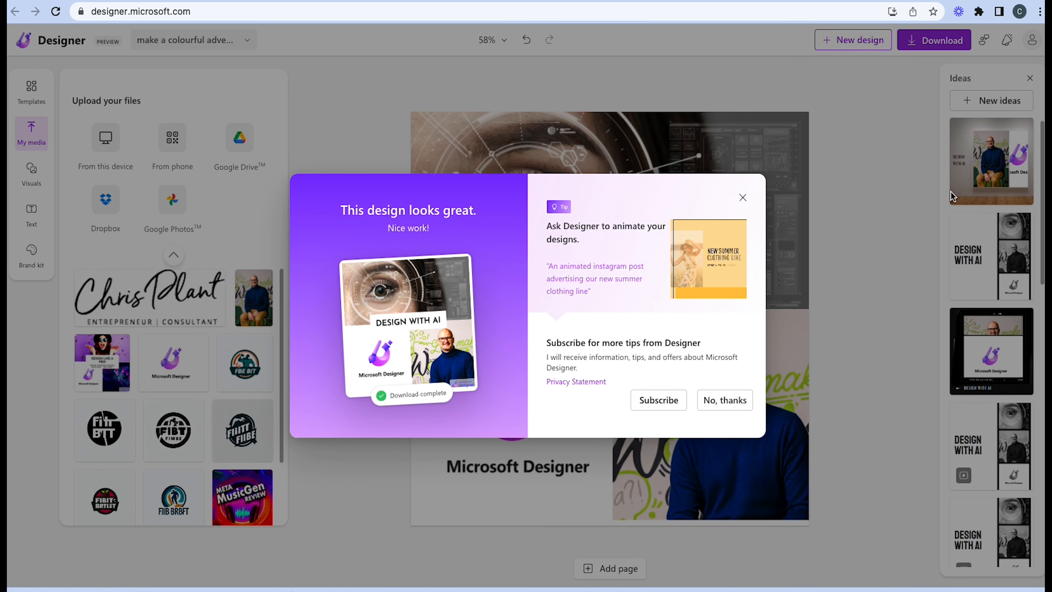
pyautogui.click(702, 403)
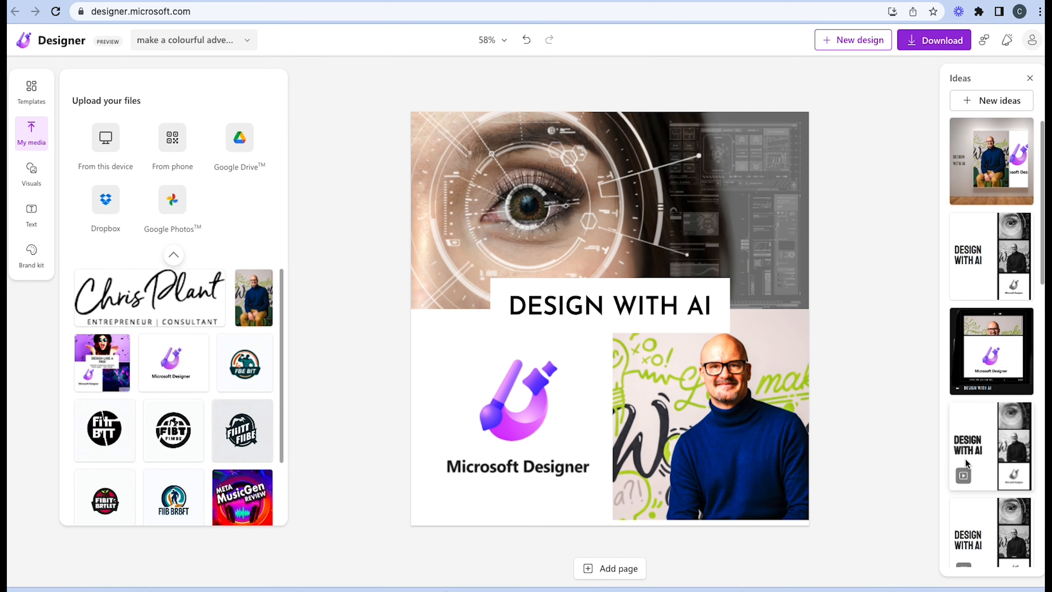
# Try the gallery wall idea, its animated version, the graffiti layout and the yellow and orange framed layout
pyautogui.click(977, 190)
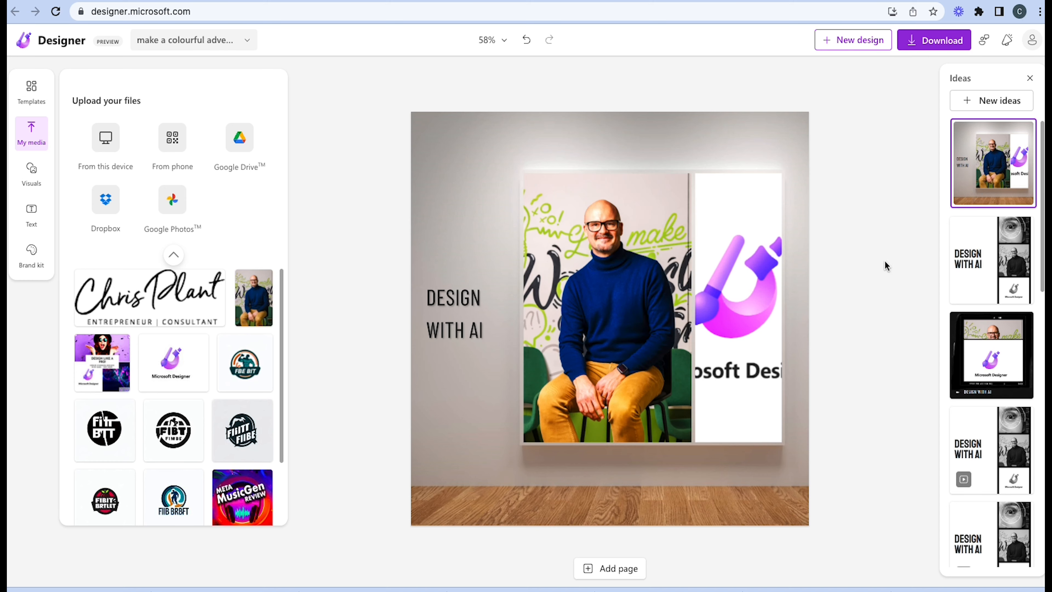
pyautogui.scroll(-5, 952, 375)
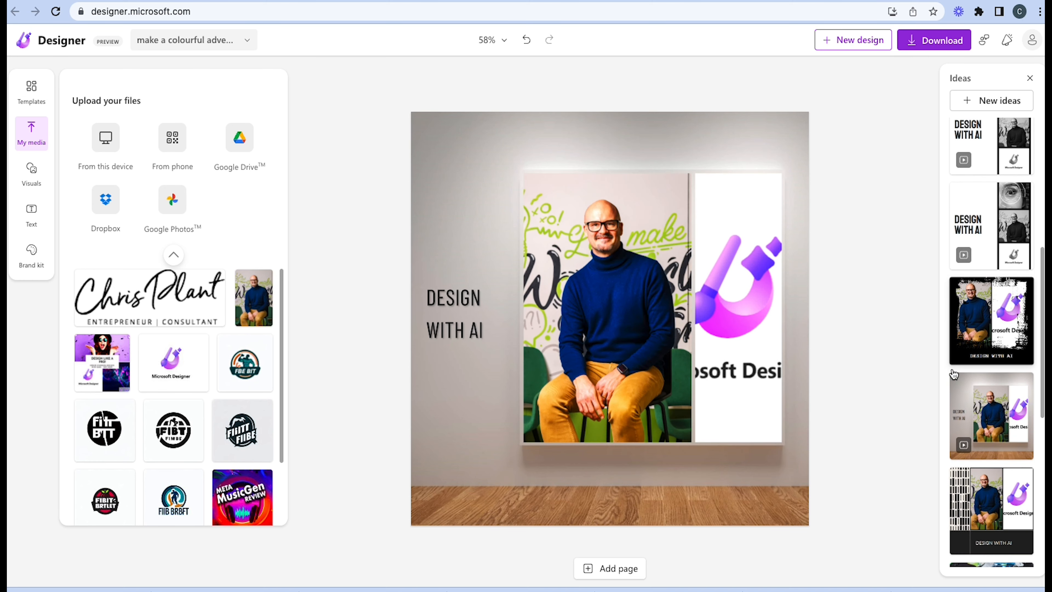
pyautogui.scroll(-3, 953, 374)
pyautogui.click(1004, 286)
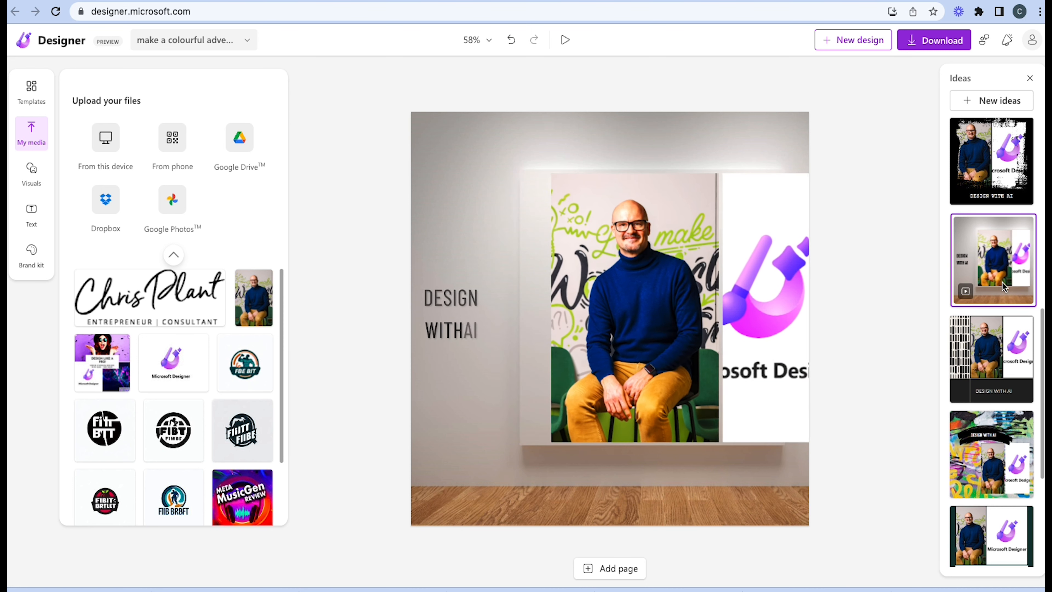
pyautogui.click(985, 481)
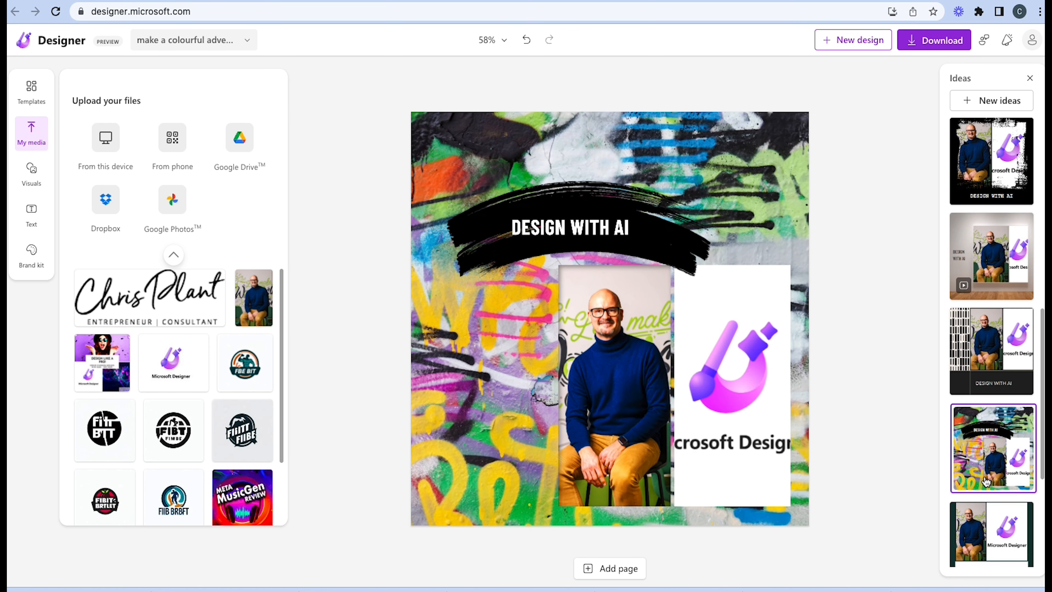
pyautogui.scroll(-1, 985, 480)
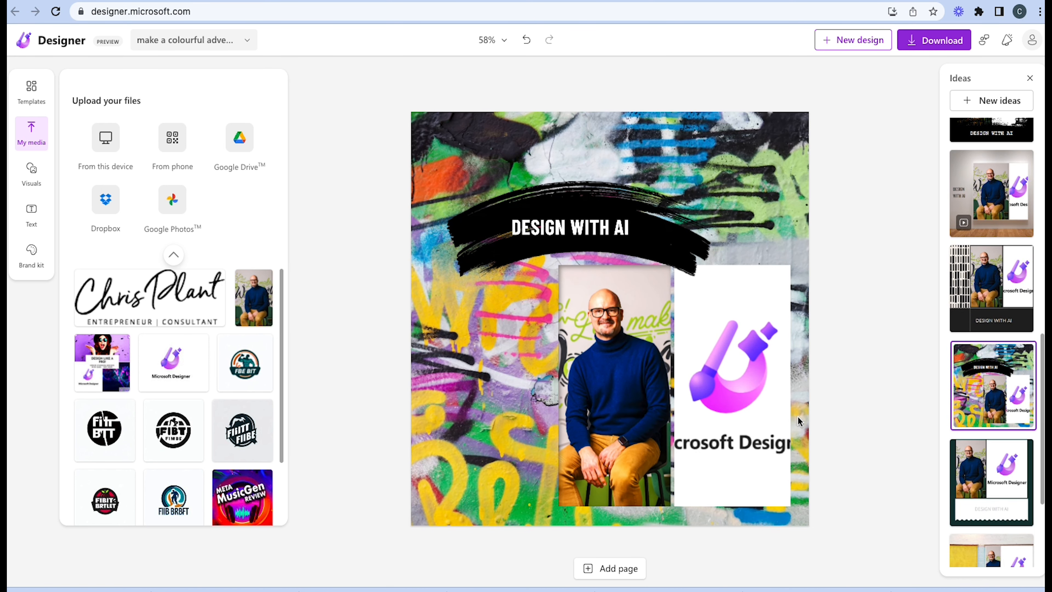
pyautogui.scroll(-3, 985, 482)
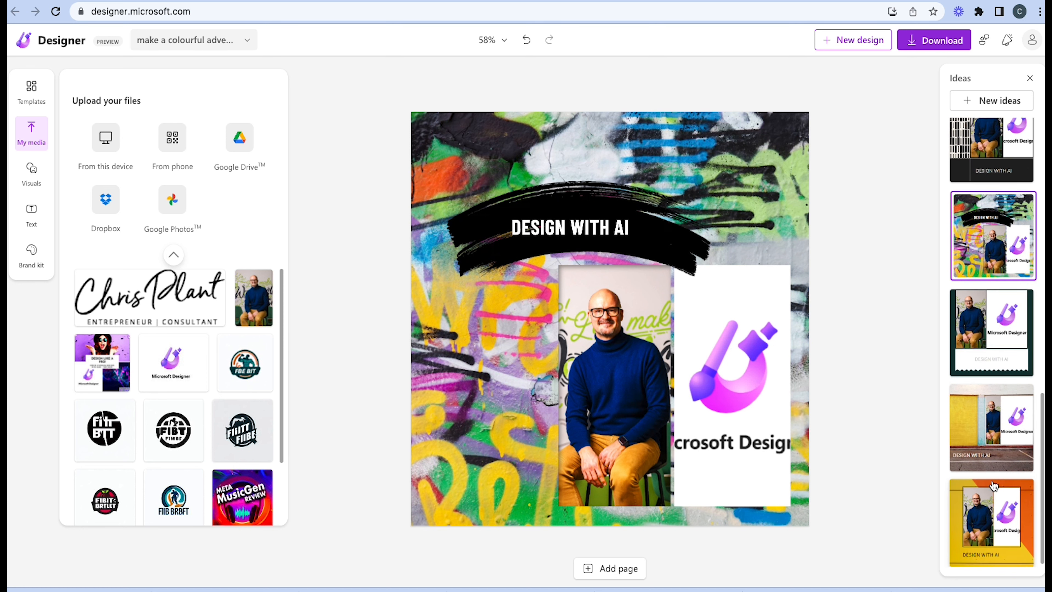
pyautogui.click(994, 485)
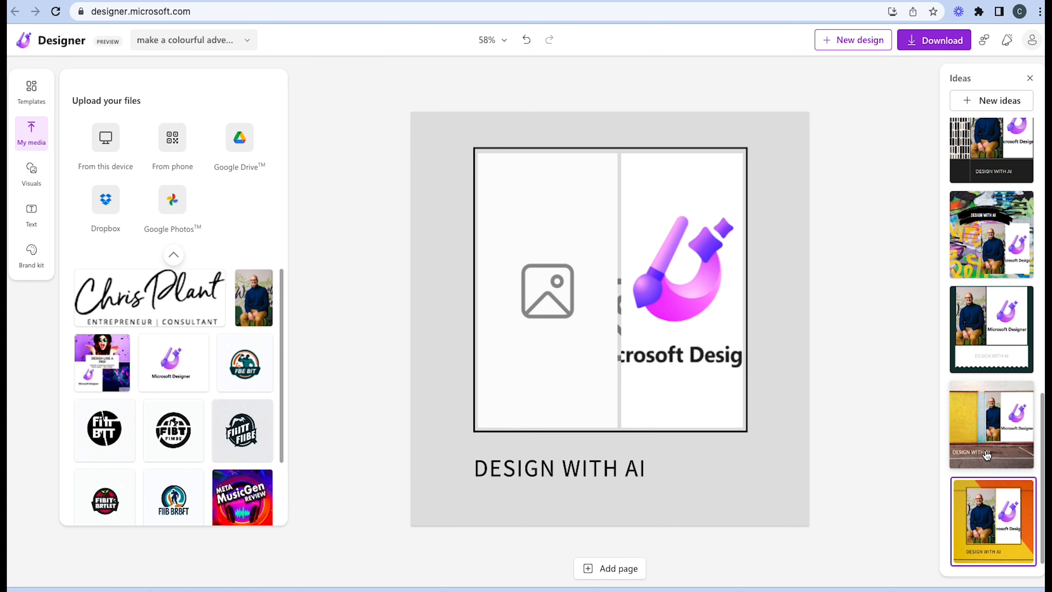
# Try the street layout idea with the yellow wall and return to the brown eye design
pyautogui.click(988, 455)
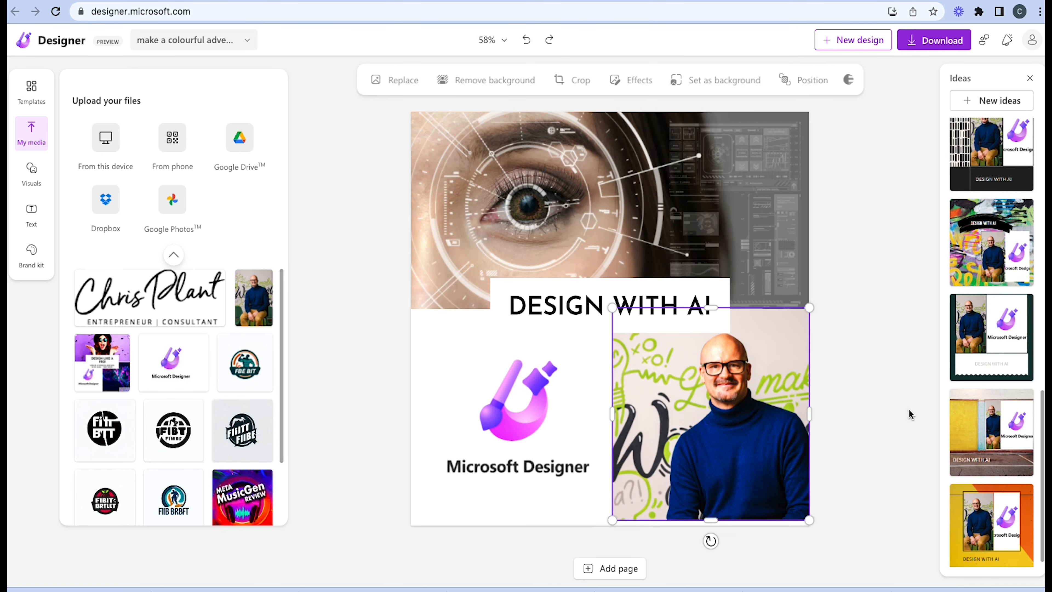
pyautogui.click(909, 409)
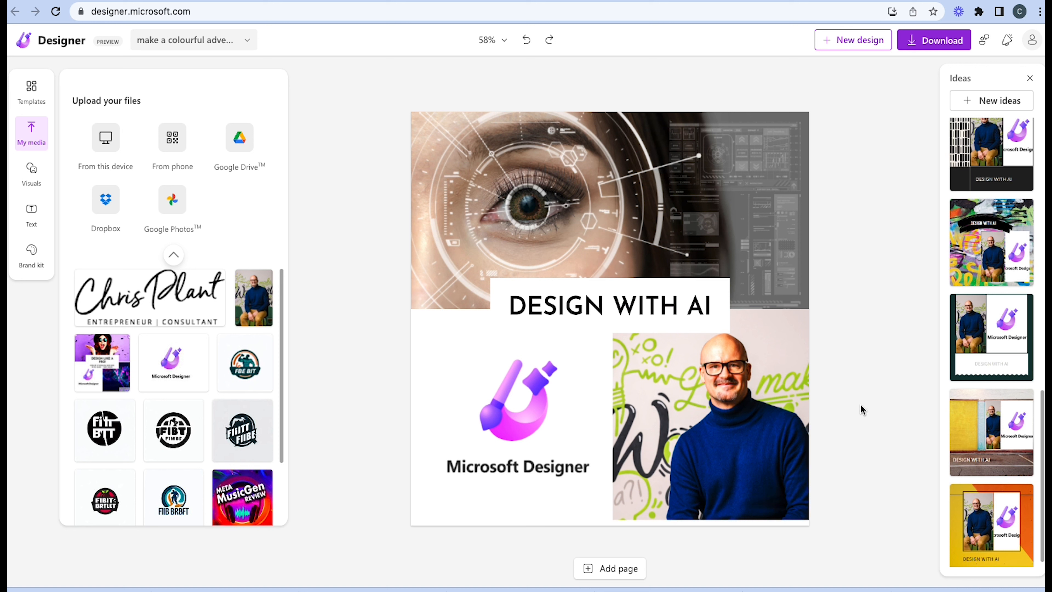
# Replace the portrait with the recently used photo of the woman in a VR headset, then resize and reposition it within its crop frame
pyautogui.click(788, 429)
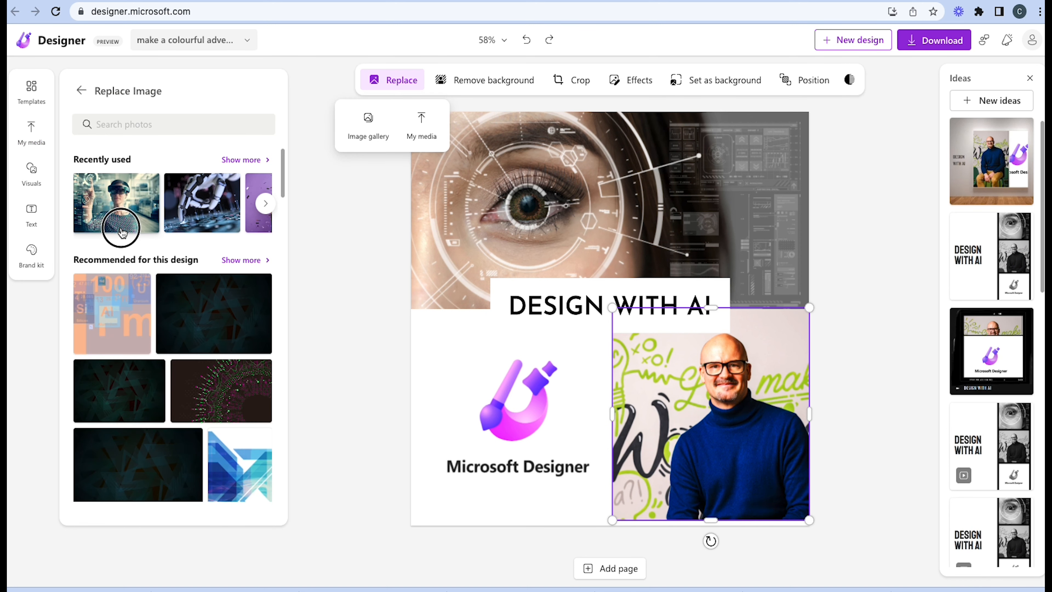
pyautogui.click(121, 232)
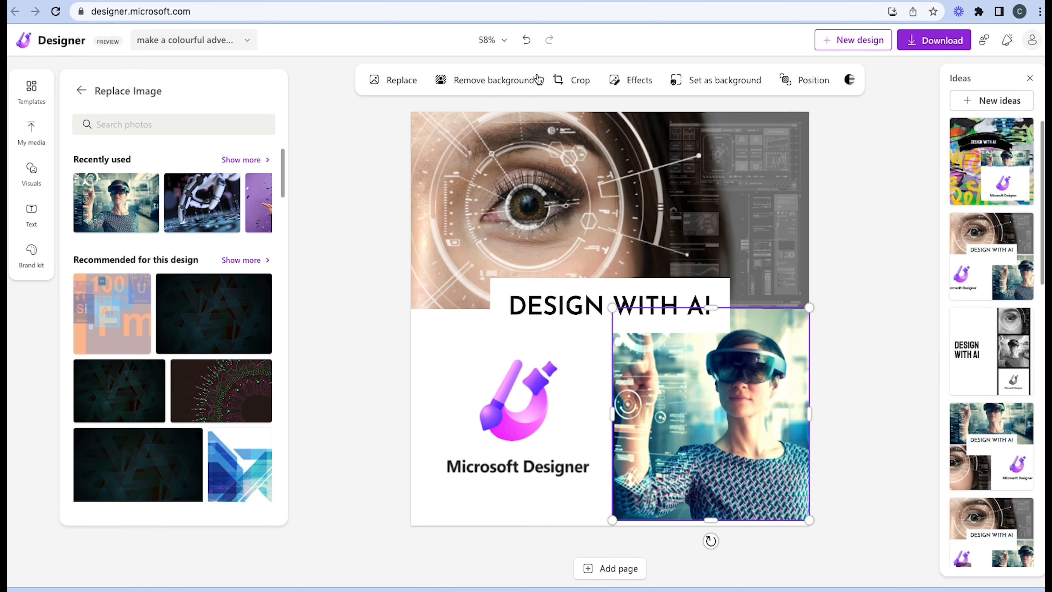
pyautogui.click(559, 79)
pyautogui.moveTo(696, 433); pyautogui.dragTo(725, 433)
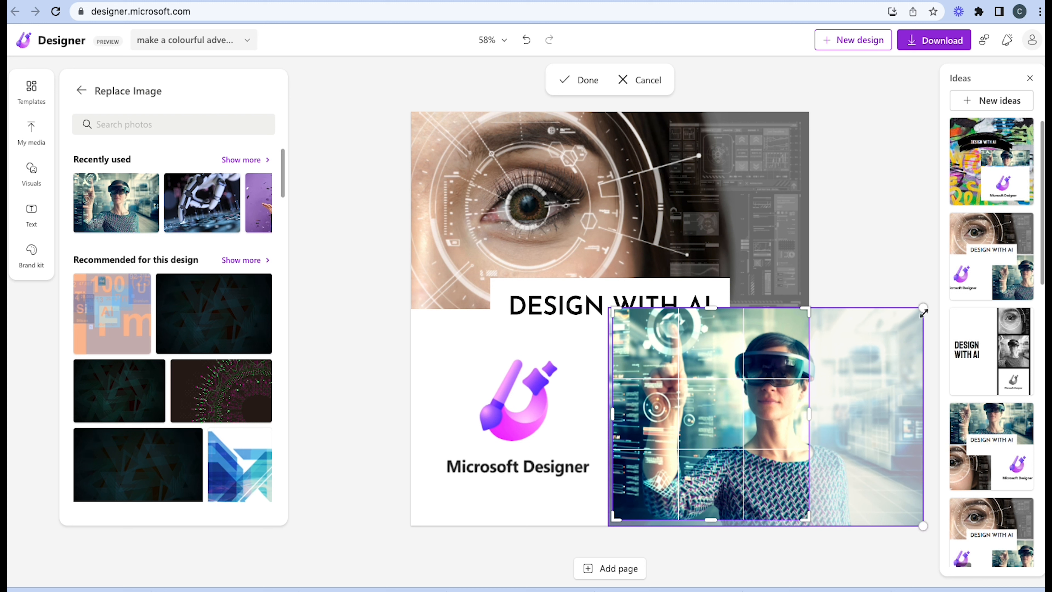
pyautogui.moveTo(919, 313); pyautogui.dragTo(900, 337)
pyautogui.click(888, 245)
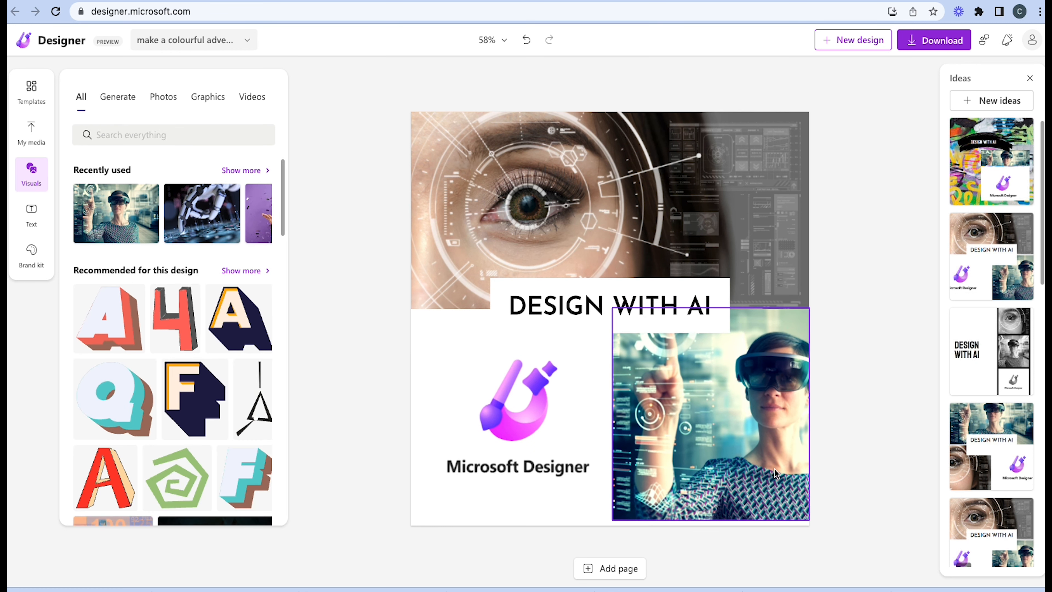
# Extend the VR headset photo down to the bottom edge of the canvas
pyautogui.click(723, 511)
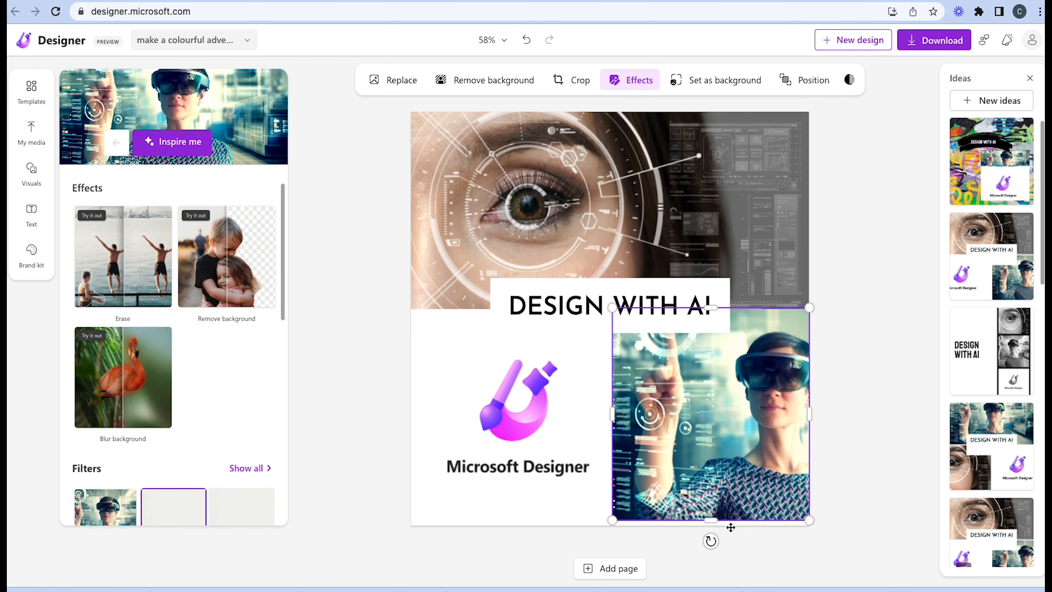
pyautogui.moveTo(709, 522); pyautogui.dragTo(709, 531)
pyautogui.click(873, 464)
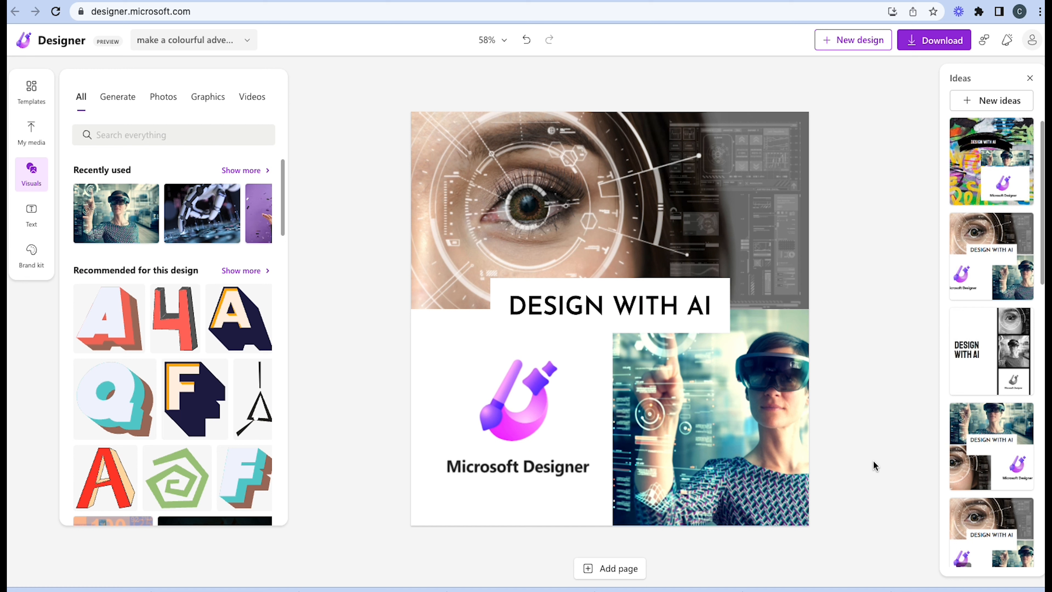
# Download the VR headset design as a PNG and decline the subscription to Designer tips
pyautogui.click(931, 46)
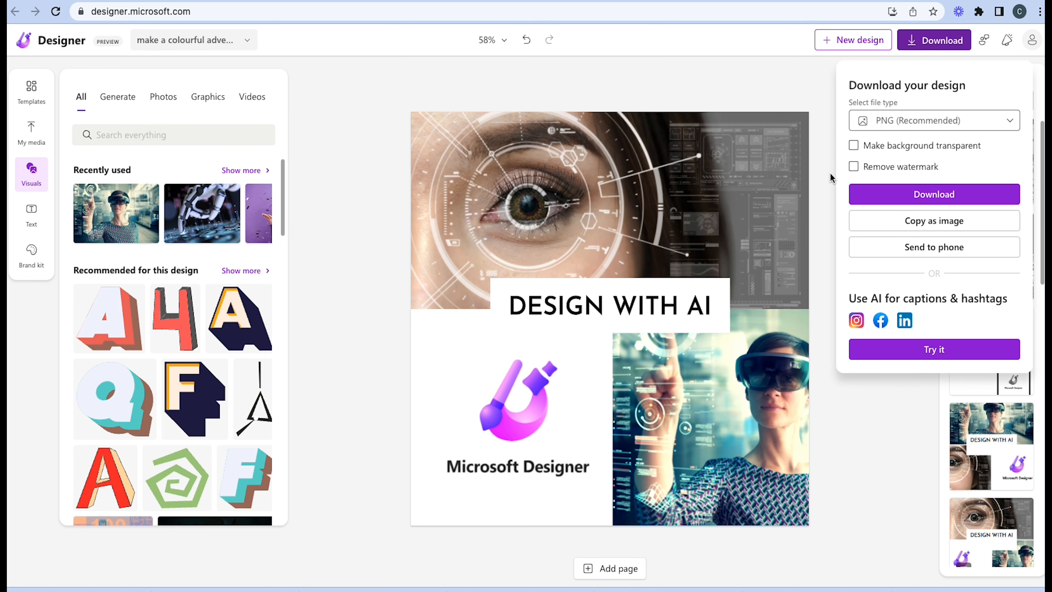
pyautogui.click(884, 202)
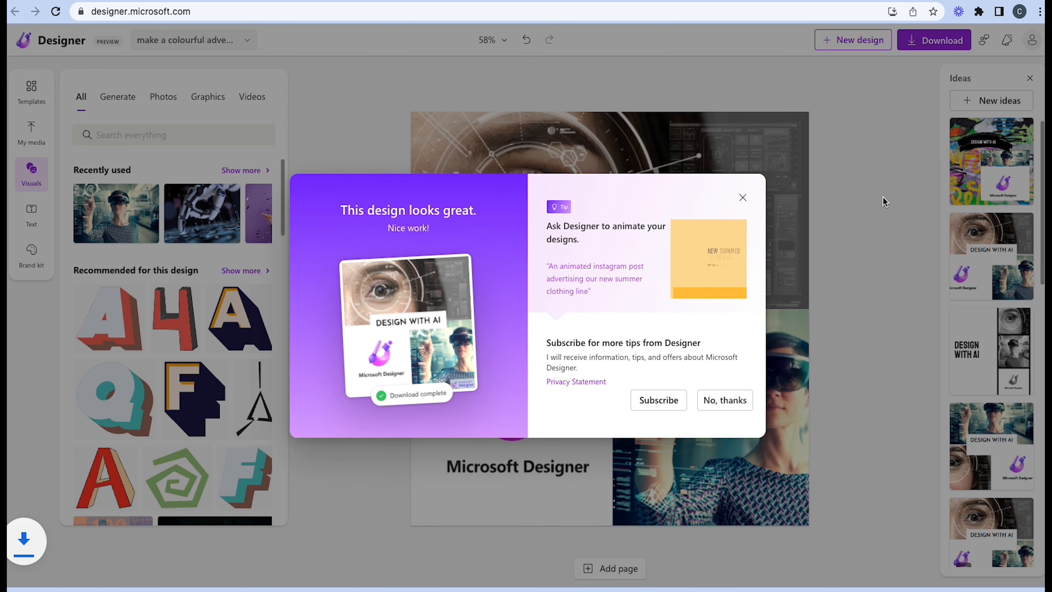
pyautogui.click(727, 403)
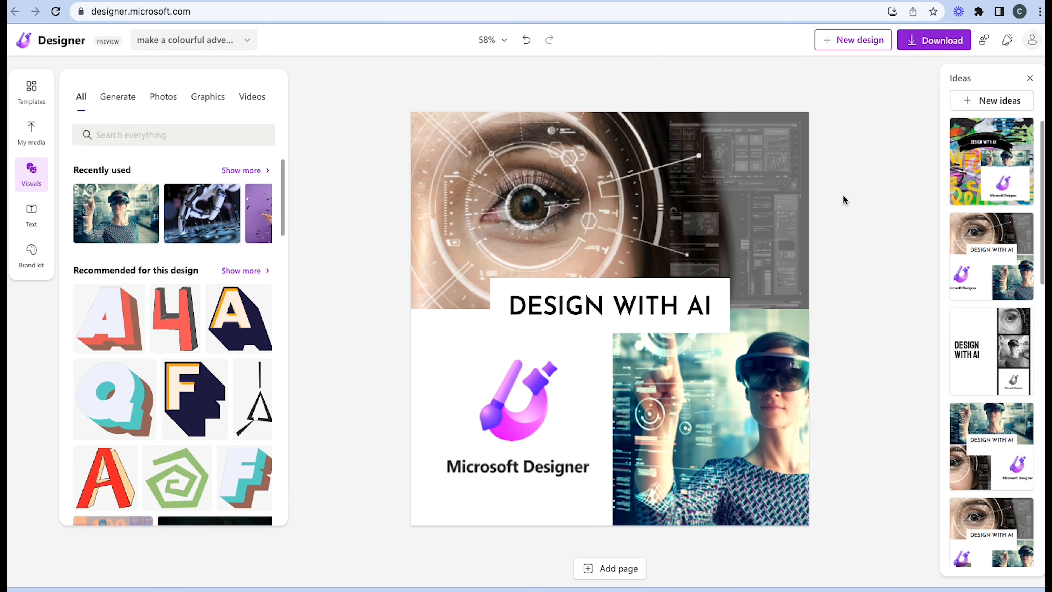
# Try the idea with the VR headset photo on top and apply the animated layout with the eye on top instead
pyautogui.scroll(-2, 992, 338)
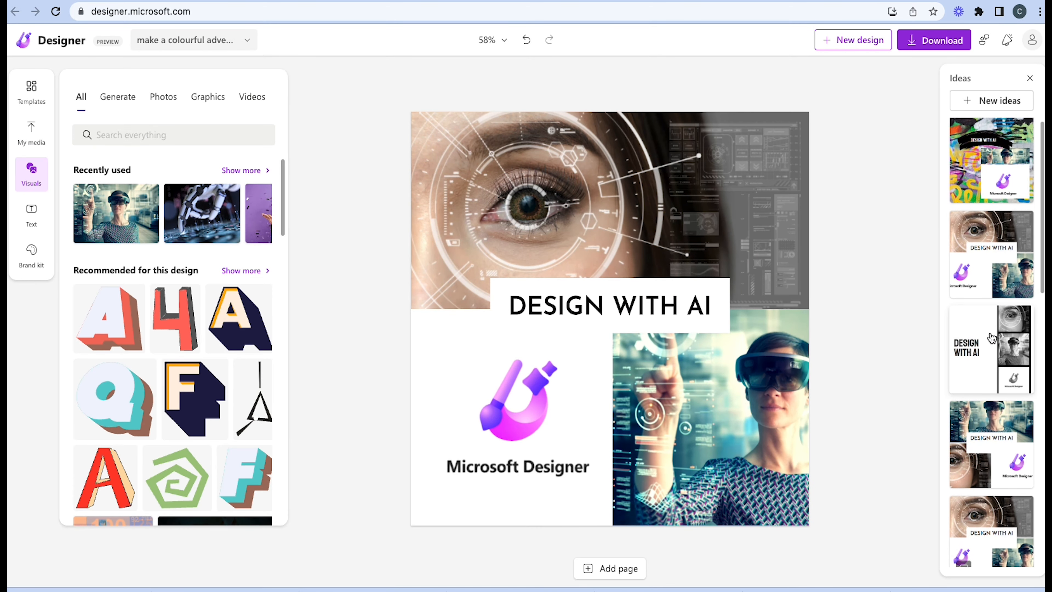
pyautogui.scroll(-3, 992, 338)
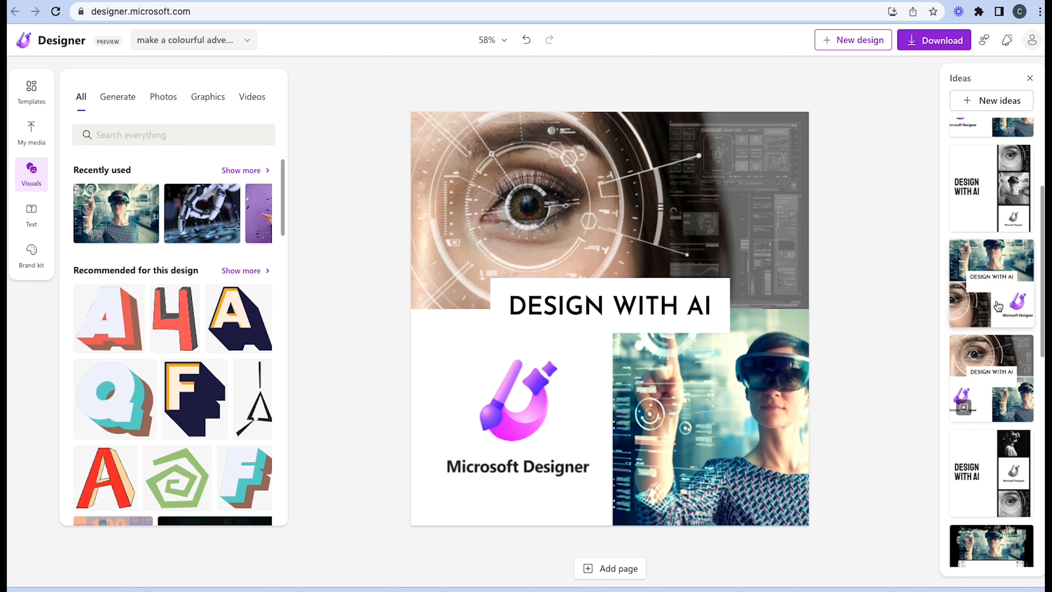
pyautogui.click(998, 305)
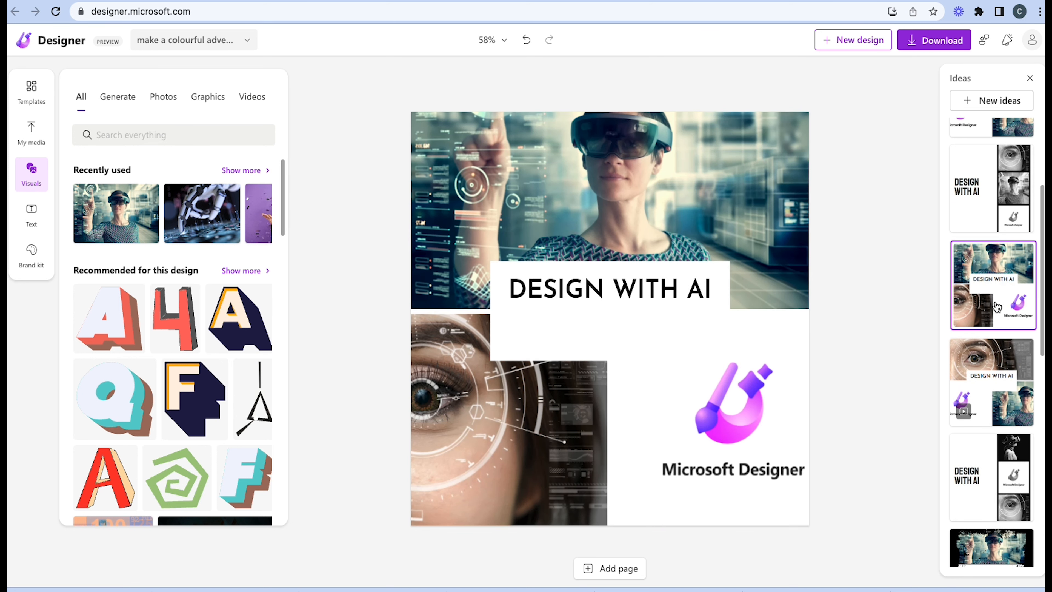
pyautogui.click(994, 373)
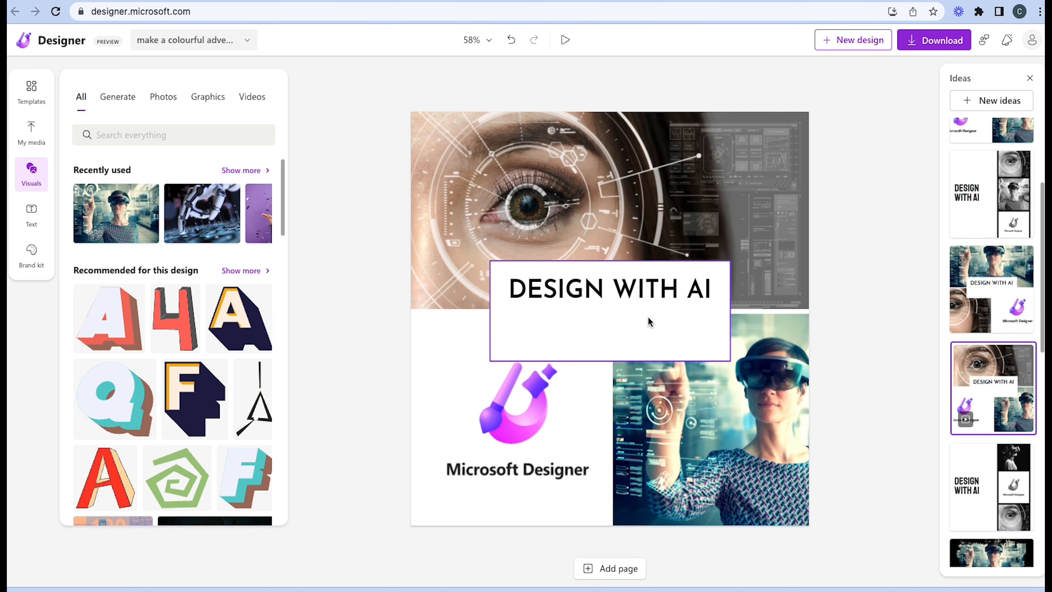
# Shorten the white box behind the DESIGN WITH AI heading to fit the text, and move box and heading down together
pyautogui.click(643, 336)
pyautogui.moveTo(606, 362); pyautogui.dragTo(603, 316)
pyautogui.click(616, 293)
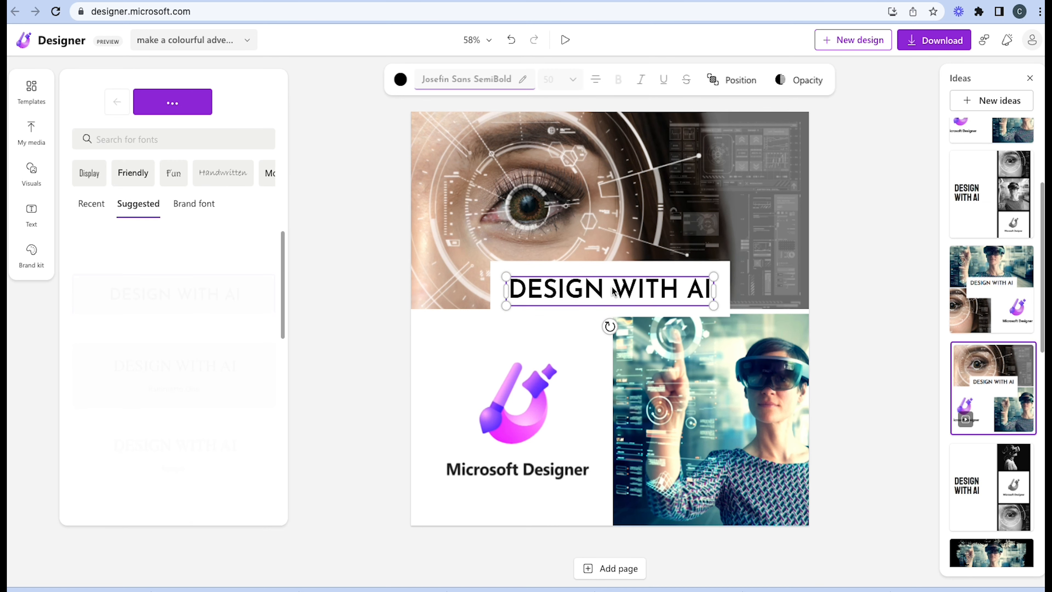
pyautogui.keyDown('shift'); pyautogui.click(630, 268); pyautogui.keyUp('shift')
pyautogui.press('Down')
pyautogui.press('Down')
pyautogui.press('Down')
pyautogui.press('Down')
pyautogui.press('Down')
pyautogui.press('Down')
pyautogui.press('Down')
pyautogui.press('Down')
pyautogui.press('Down')
pyautogui.press('Down')
pyautogui.press('Down')
pyautogui.press('Down')
pyautogui.press('Down')
pyautogui.press('Down')
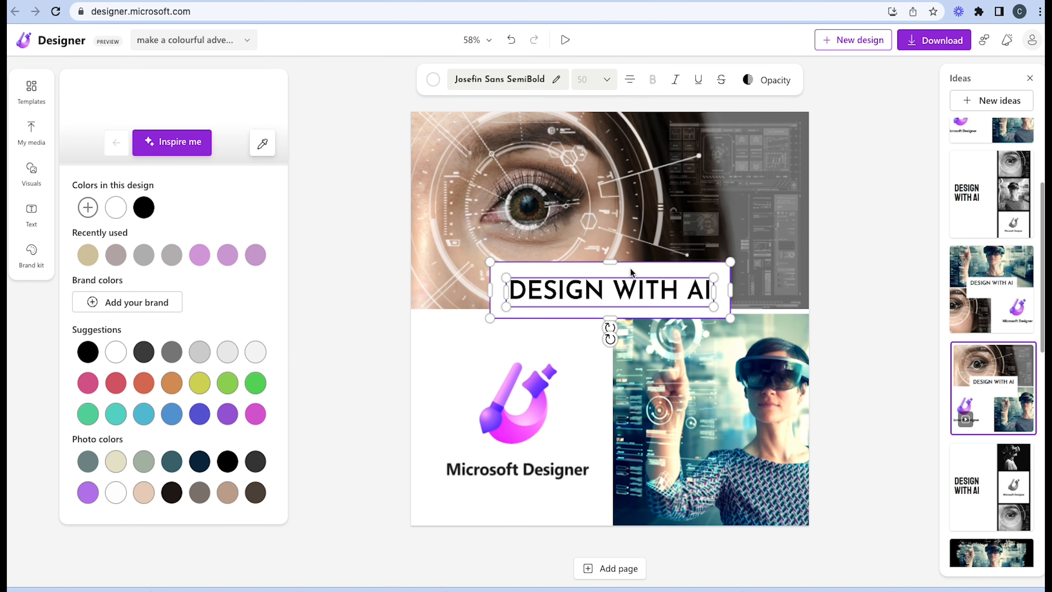
pyautogui.press('Down')
pyautogui.press('Down')
pyautogui.press('Down')
pyautogui.press('Down')
pyautogui.press('Down')
pyautogui.press('Down')
pyautogui.press('Down')
pyautogui.press('Down')
pyautogui.press('Down')
pyautogui.press('Down')
pyautogui.press('Down')
pyautogui.press('Down')
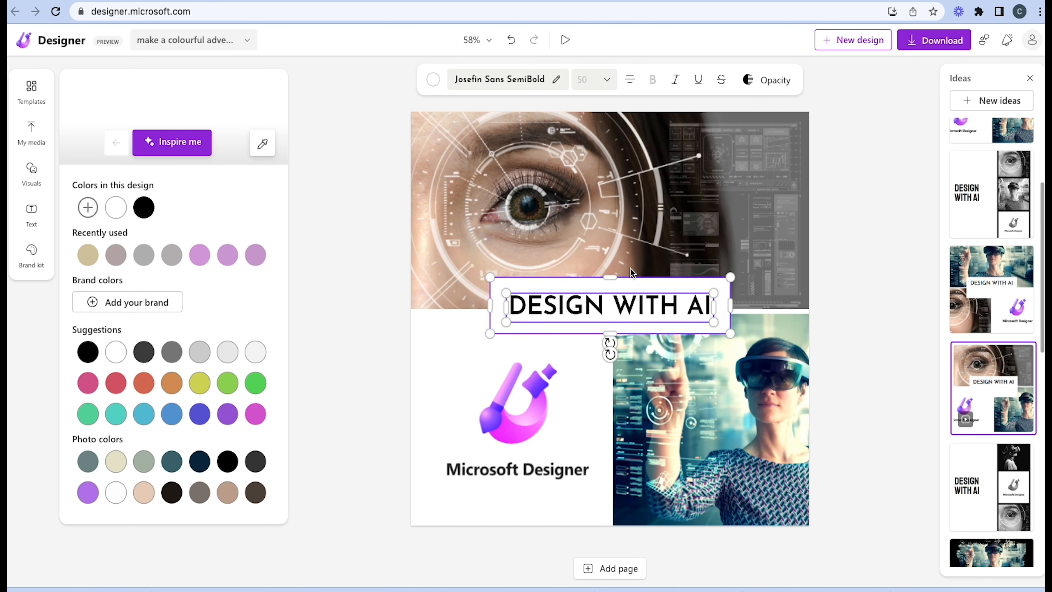
pyautogui.click(848, 268)
# Change the DESIGN WITH AI heading text to the suggested purple colour
pyautogui.click(609, 305)
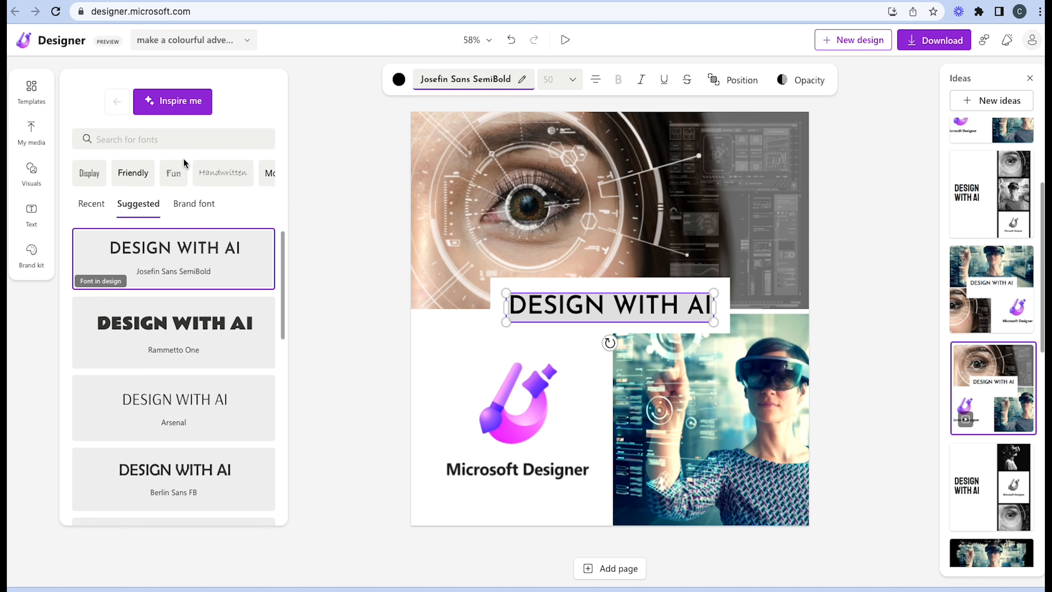
pyautogui.click(399, 80)
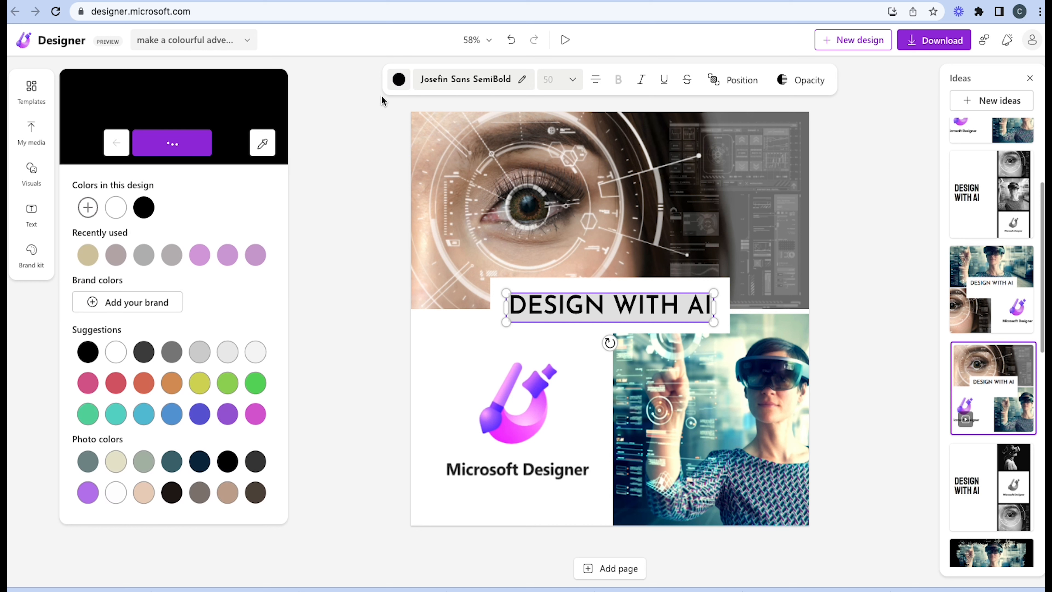
pyautogui.click(227, 413)
pyautogui.click(311, 333)
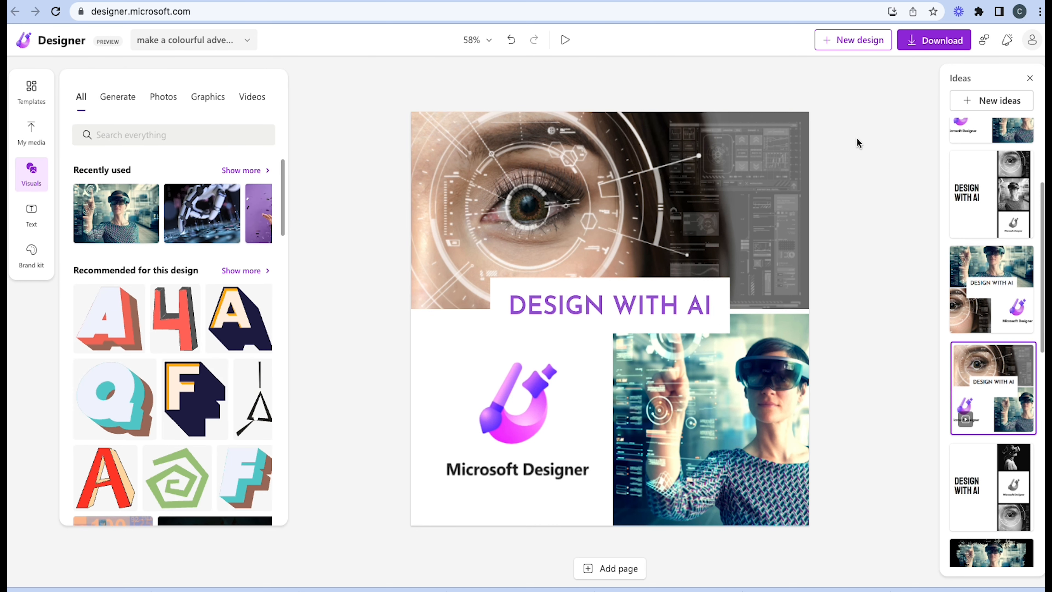
# Download the animated design as an MP4 and decline the subscription to Designer tips
pyautogui.click(934, 40)
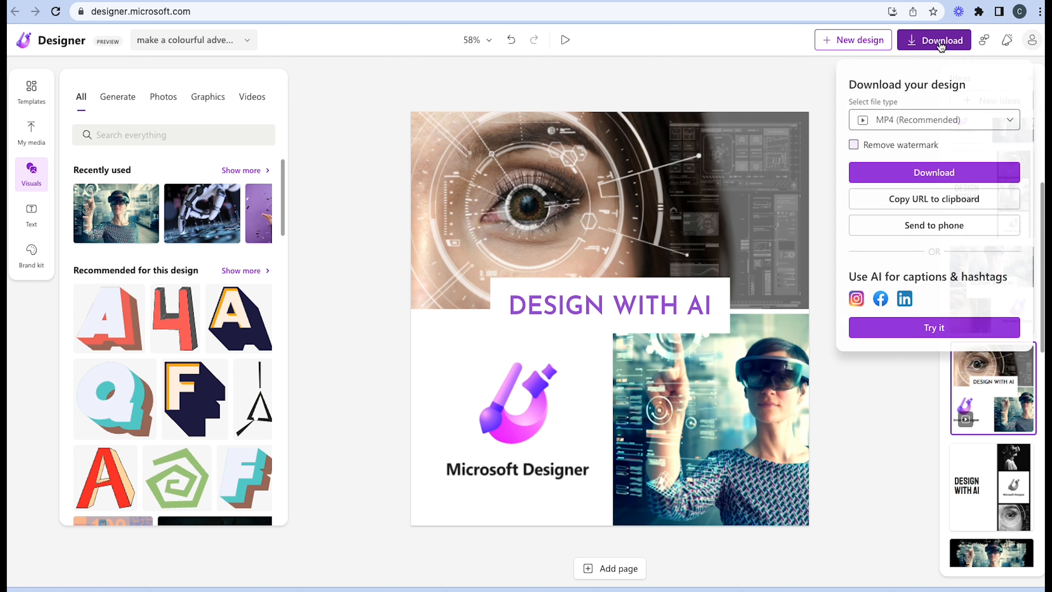
pyautogui.click(948, 173)
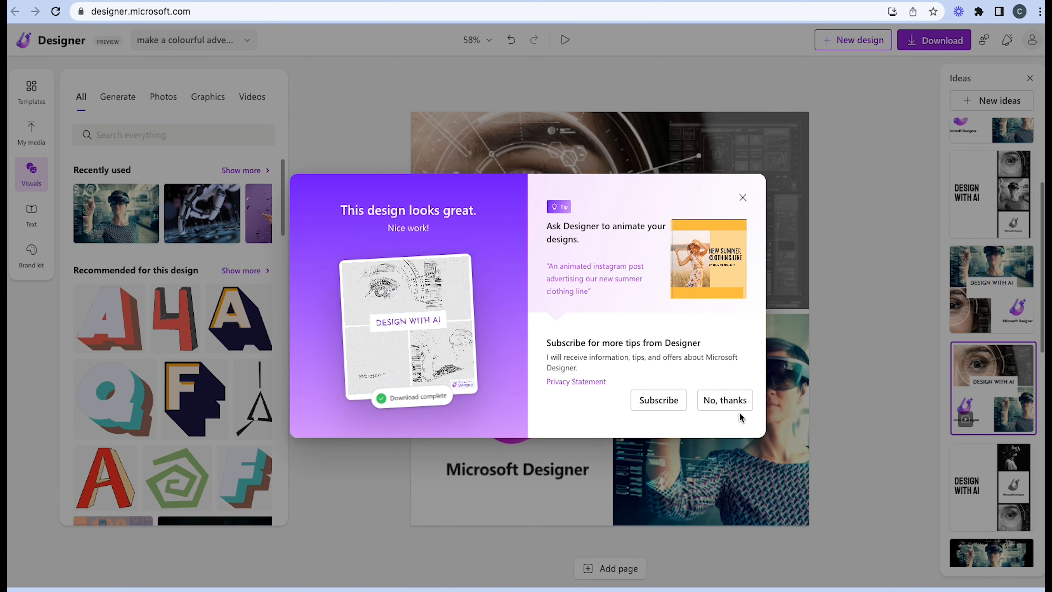
pyautogui.click(730, 400)
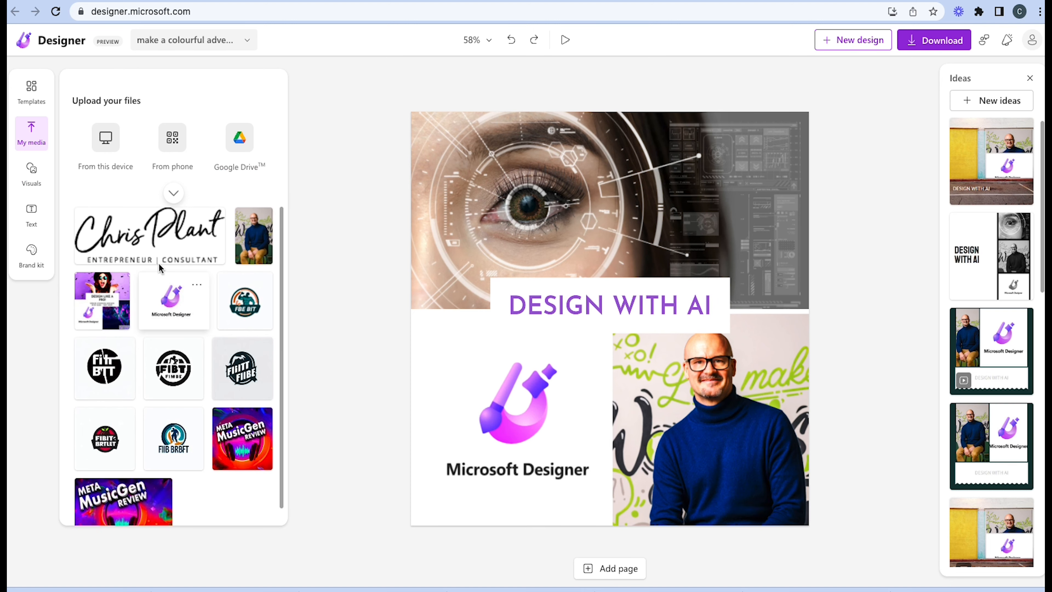
# Add the handwritten signature logo from the uploaded media, shrink it and place it over the upper part of the portrait
pyautogui.click(158, 231)
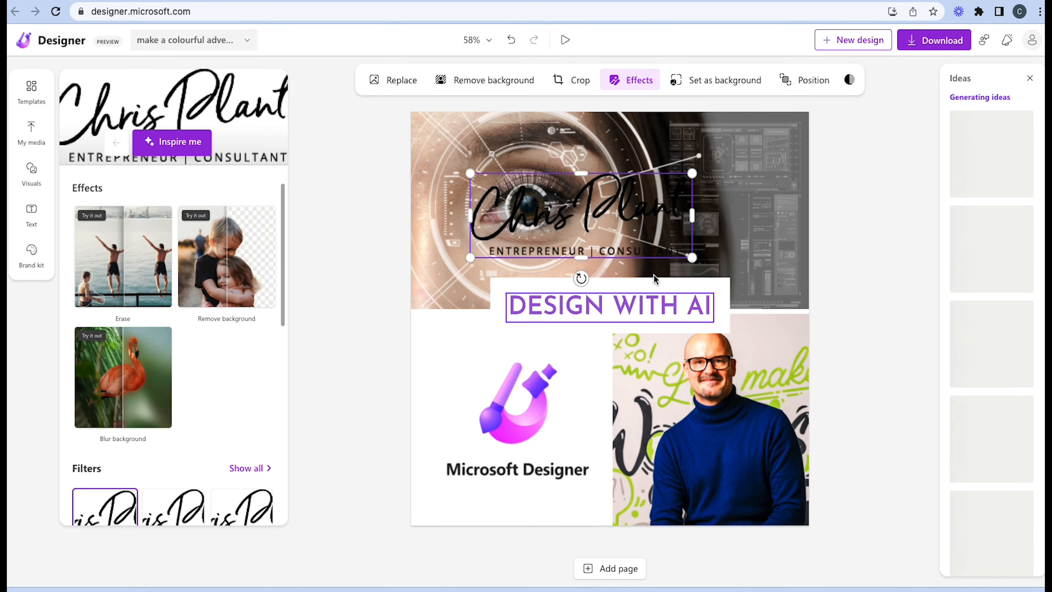
pyautogui.moveTo(696, 256); pyautogui.dragTo(605, 224)
pyautogui.moveTo(569, 194); pyautogui.dragTo(804, 365)
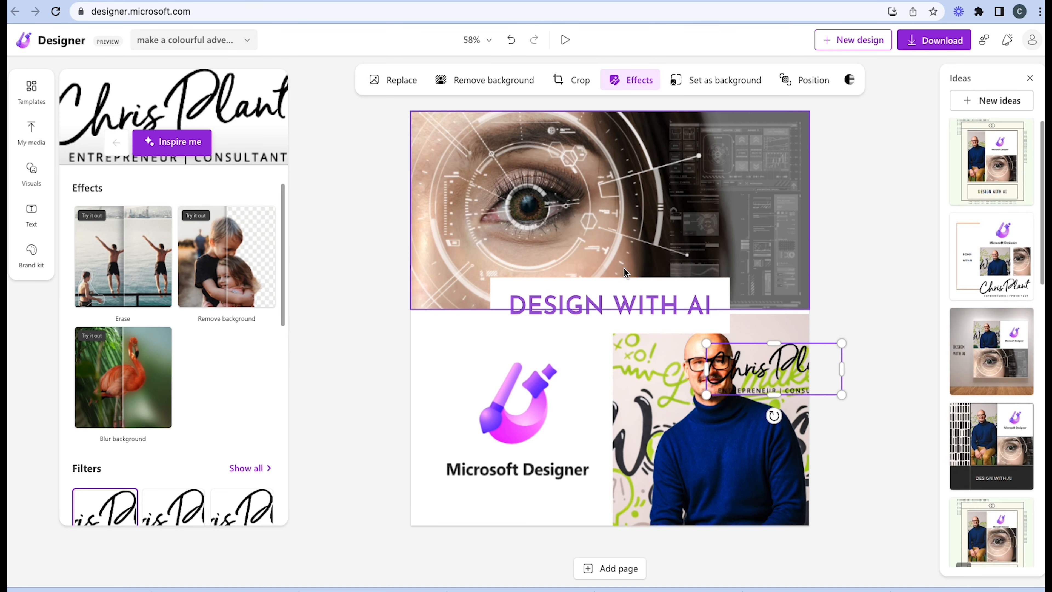
# Crop the ENTREPRENEUR | CONSULTANT tagline off the signature logo and place the signature at an upward tilt across the man's sweater
pyautogui.click(558, 81)
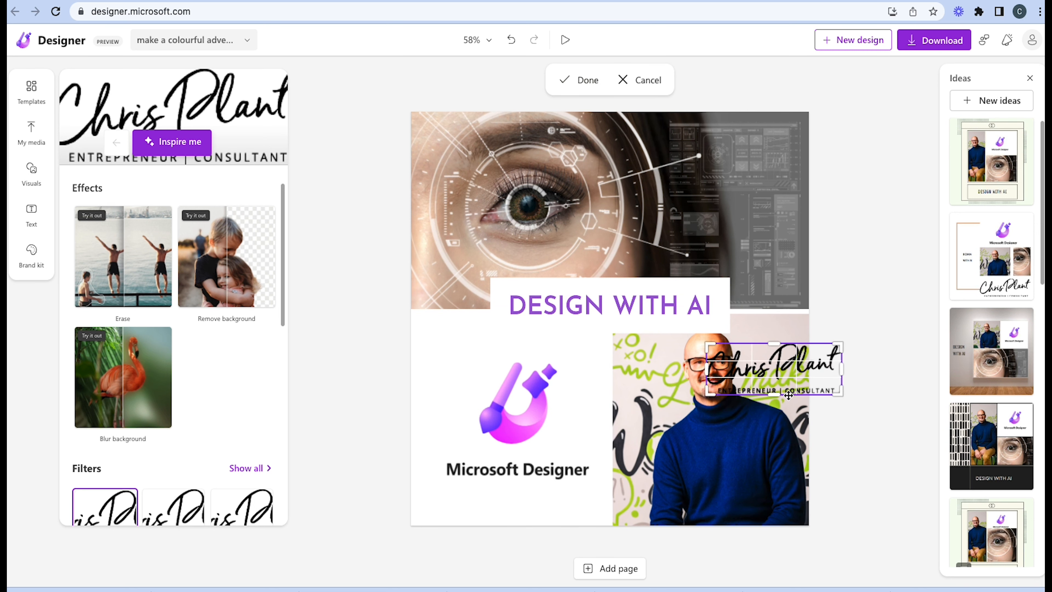
pyautogui.moveTo(772, 393); pyautogui.dragTo(773, 387)
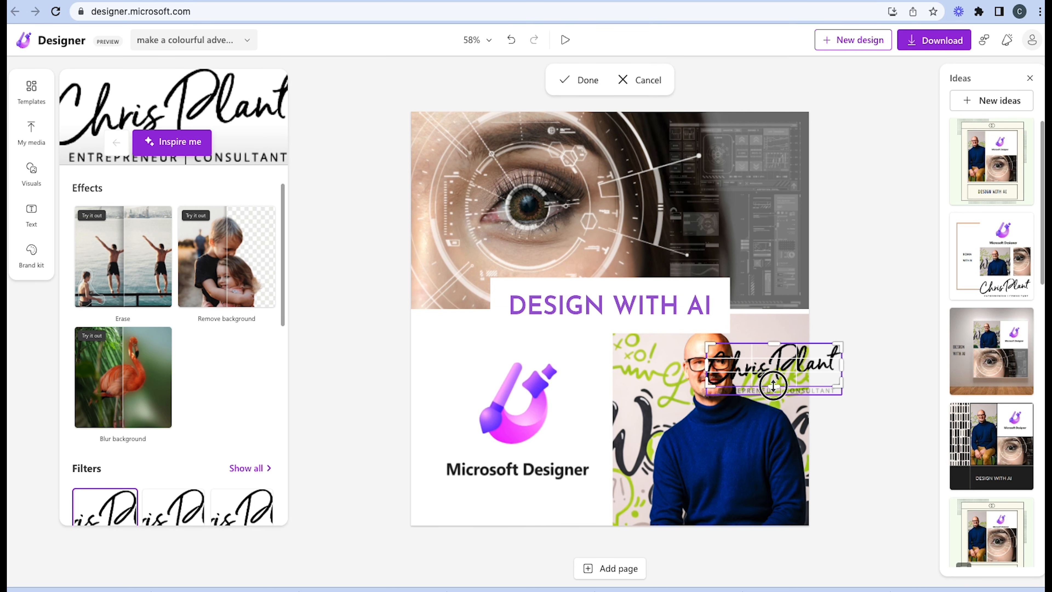
pyautogui.click(873, 354)
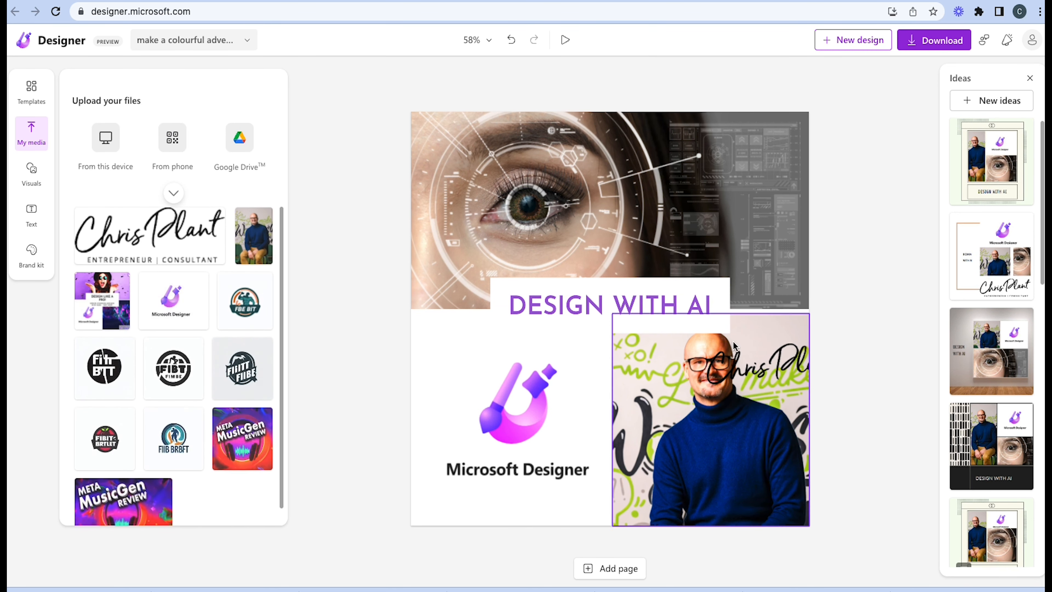
pyautogui.click(741, 363)
pyautogui.moveTo(740, 359); pyautogui.dragTo(697, 444)
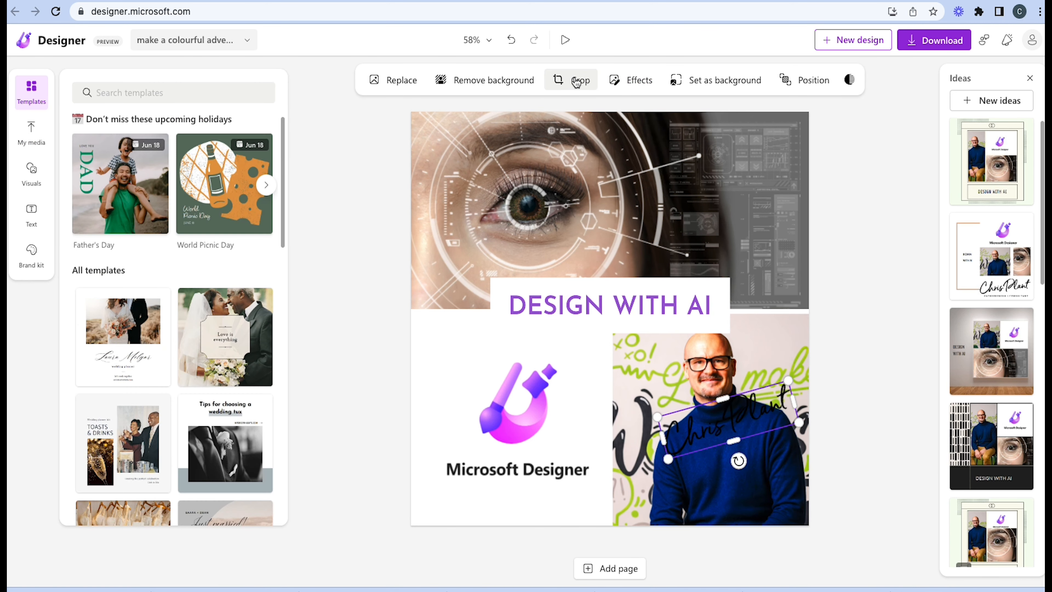
pyautogui.click(401, 83)
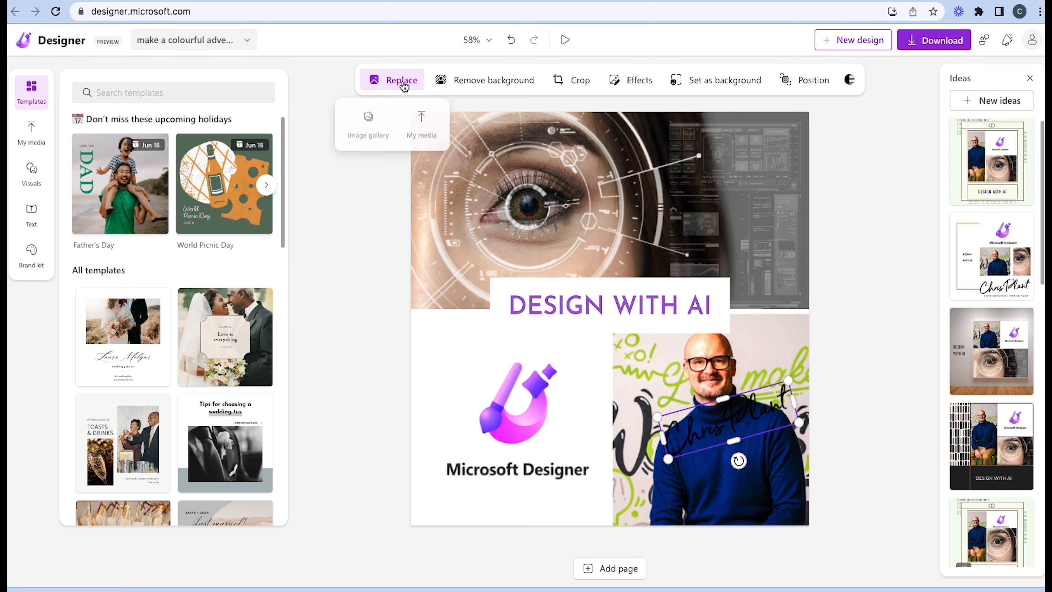
pyautogui.click(421, 124)
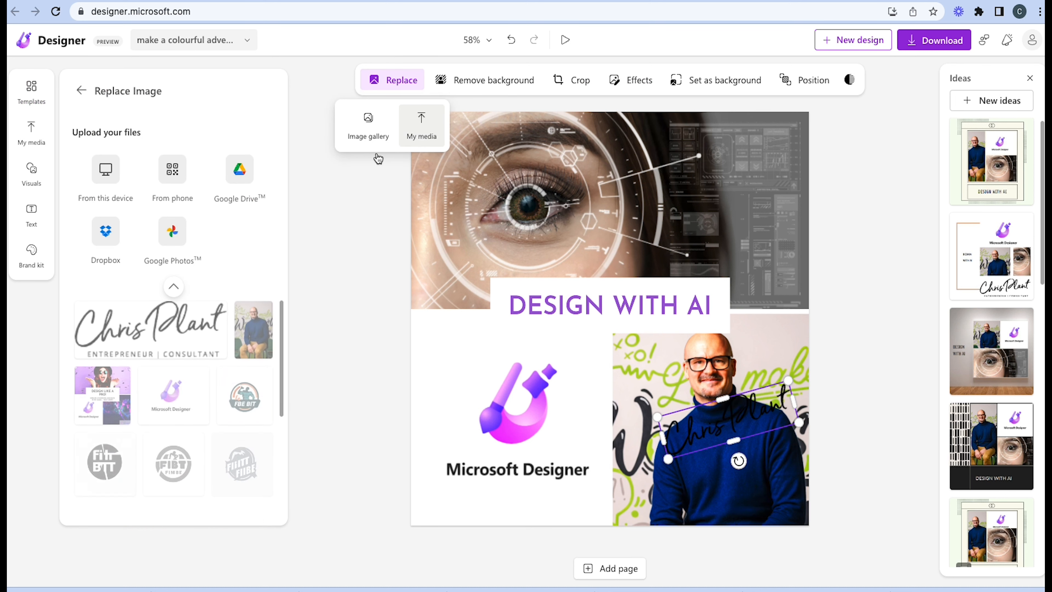
pyautogui.click(317, 440)
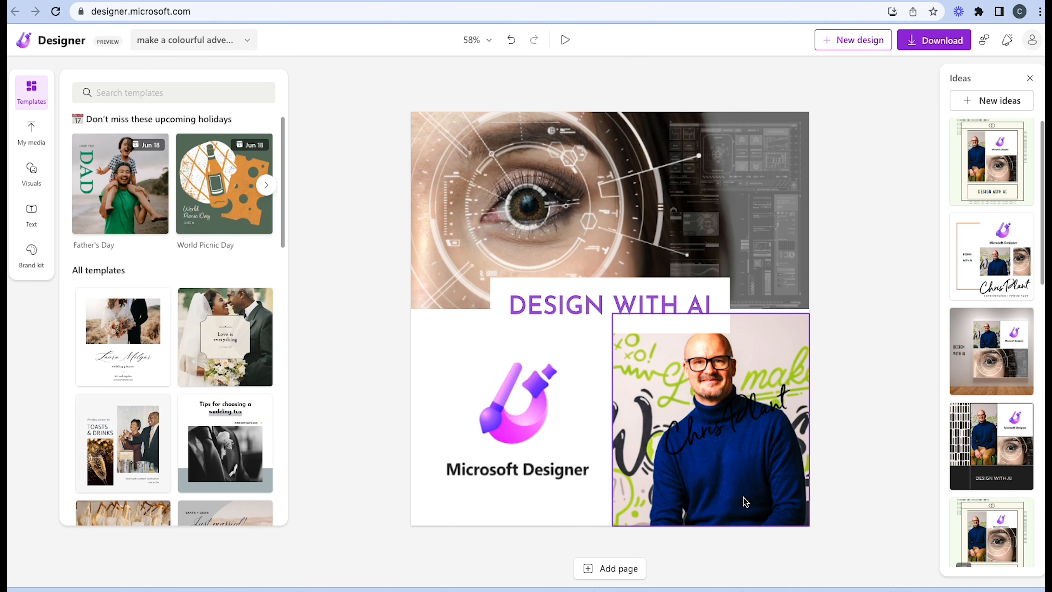
pyautogui.doubleClick(709, 418)
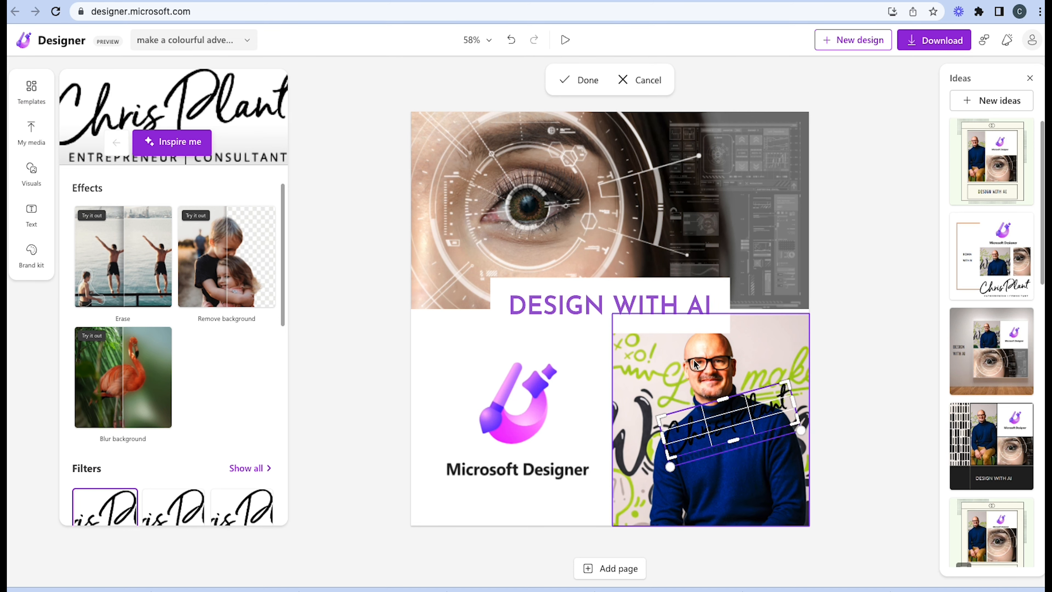
pyautogui.click(625, 81)
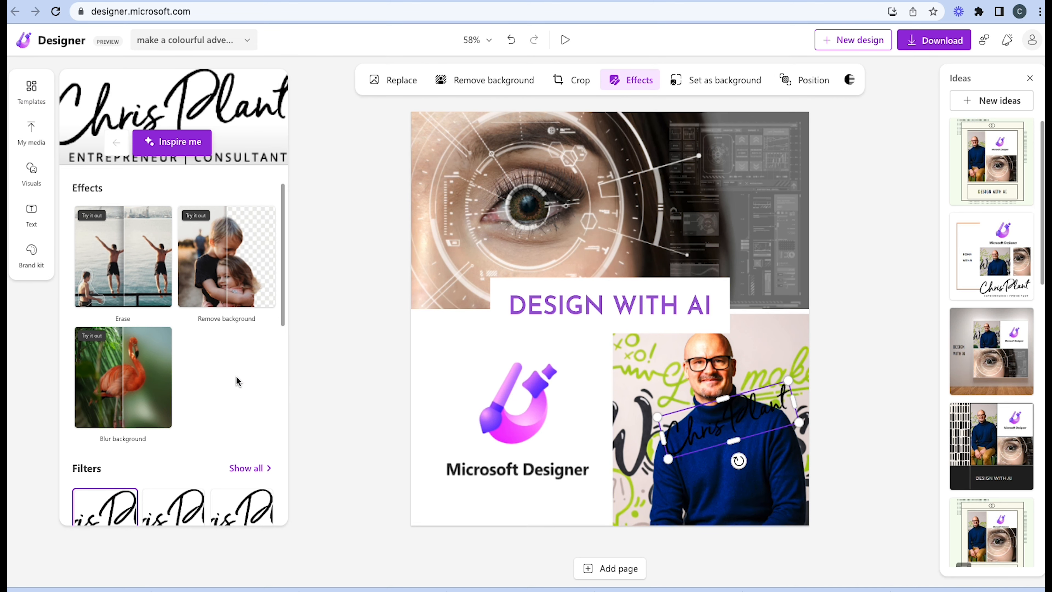
# Raise the signature logo's brightness to 100 so the black lettering turns white
pyautogui.scroll(-7, 233, 453)
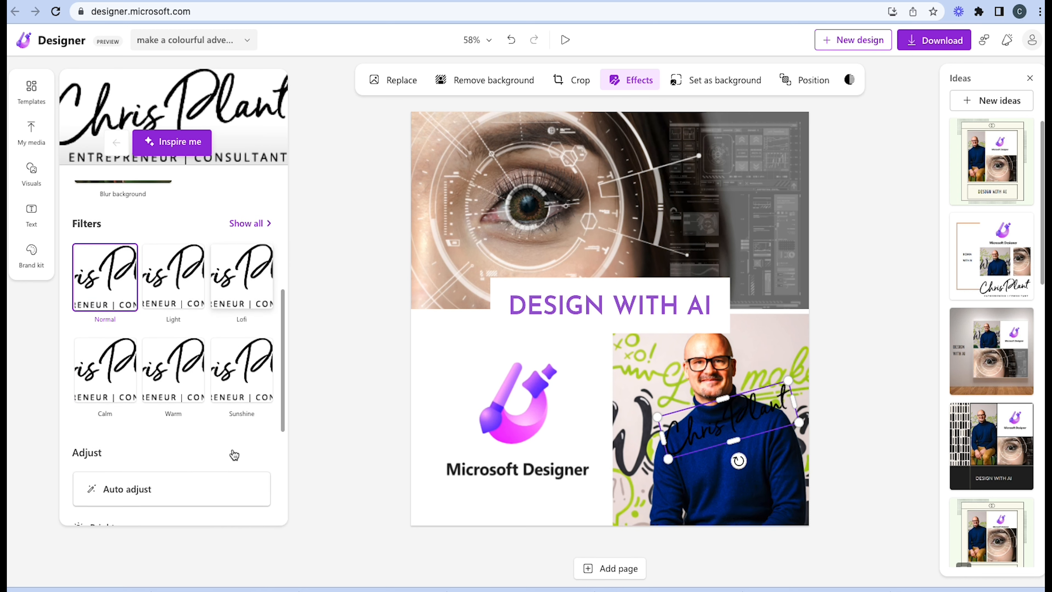
pyautogui.scroll(-1, 197, 441)
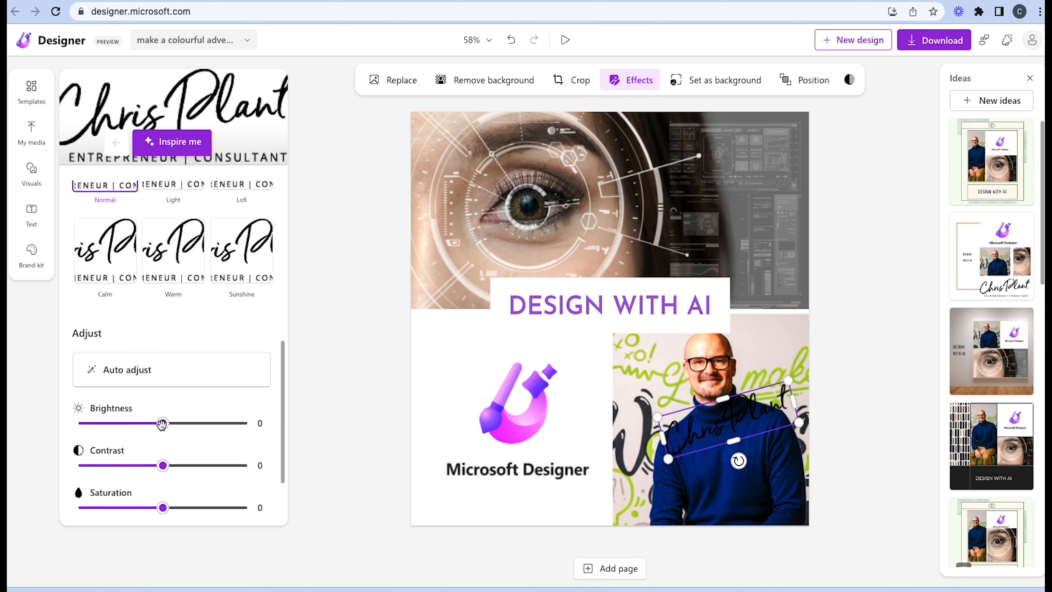
pyautogui.scroll(-1, 179, 426)
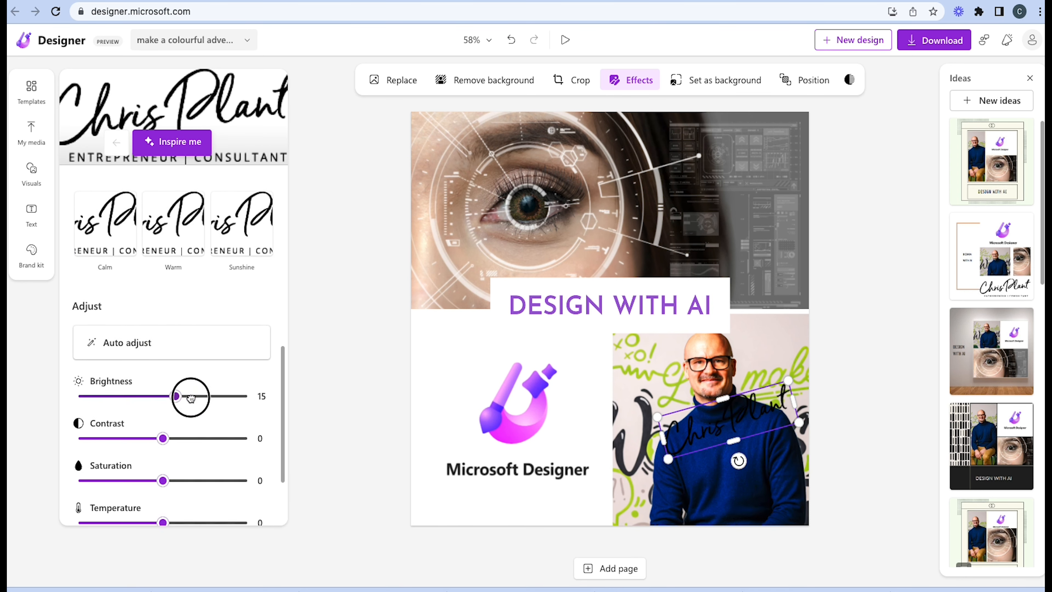
pyautogui.moveTo(185, 397); pyautogui.dragTo(275, 400)
# Shrink the signature and place it over the lower part of the man's sweater, keeping its upward tilt
pyautogui.moveTo(691, 431); pyautogui.dragTo(706, 487)
pyautogui.moveTo(803, 439)
pyautogui.mouseDown()
pyautogui.moveTo(764, 481)
pyautogui.moveTo(795, 484)
pyautogui.mouseUp()
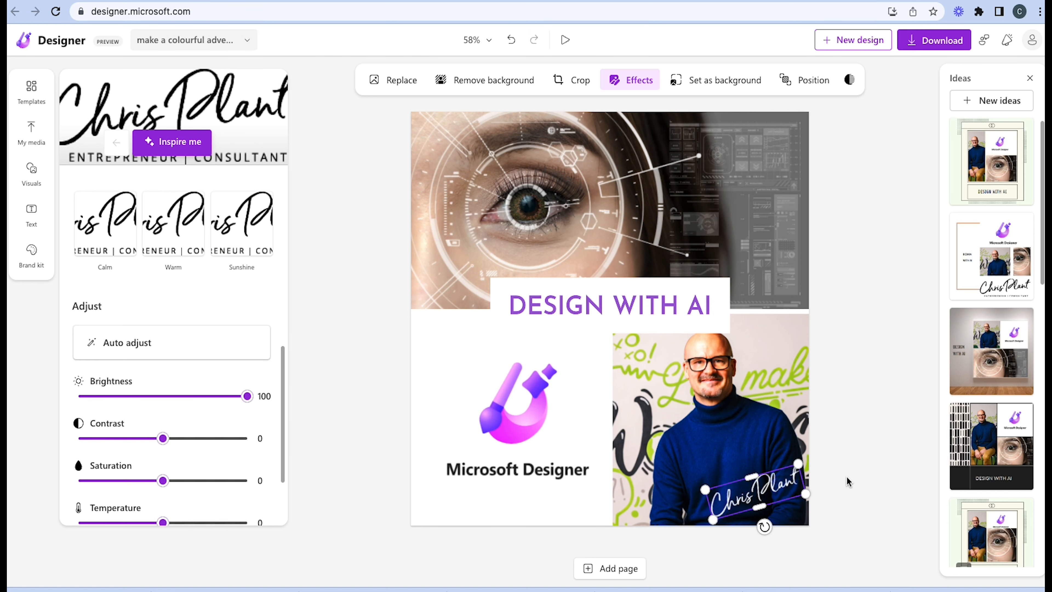
pyautogui.click(847, 481)
# Download the signed animated design as an MP4 without subscribing to Designer tips, and play back the downloaded video
pyautogui.click(938, 49)
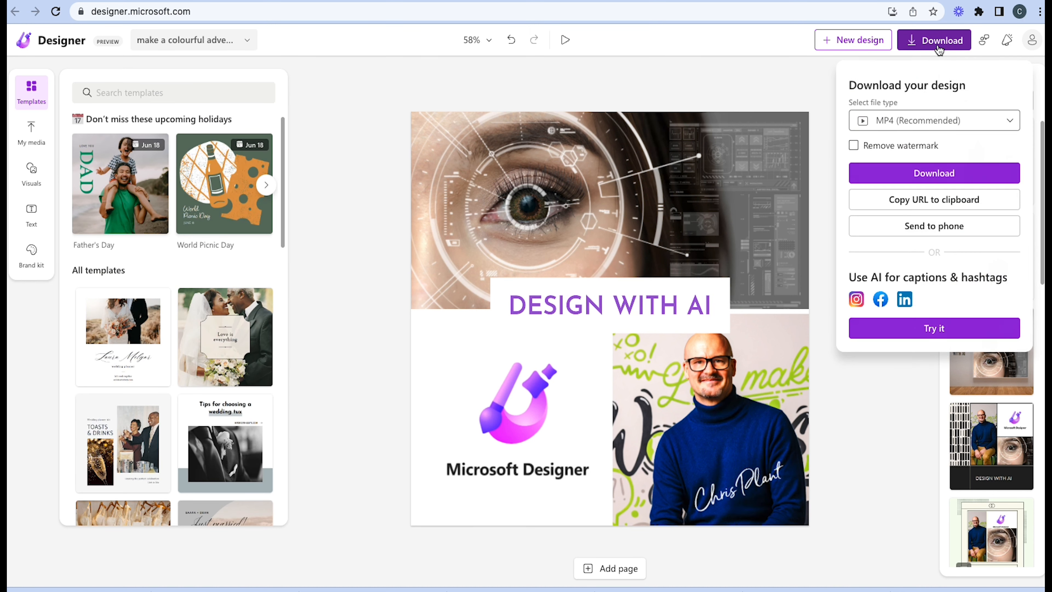
pyautogui.click(945, 170)
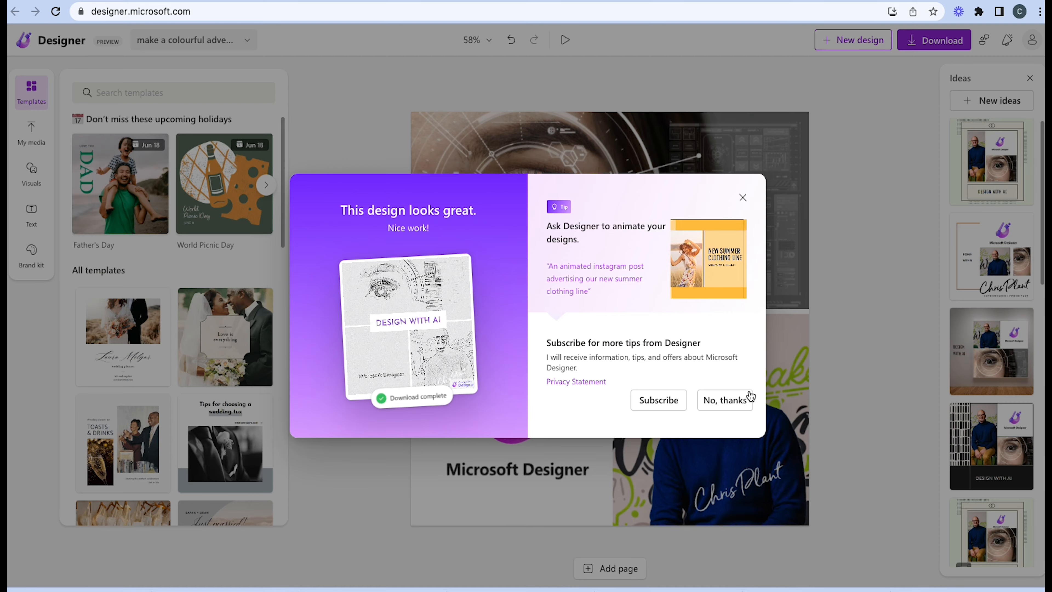
pyautogui.click(748, 397)
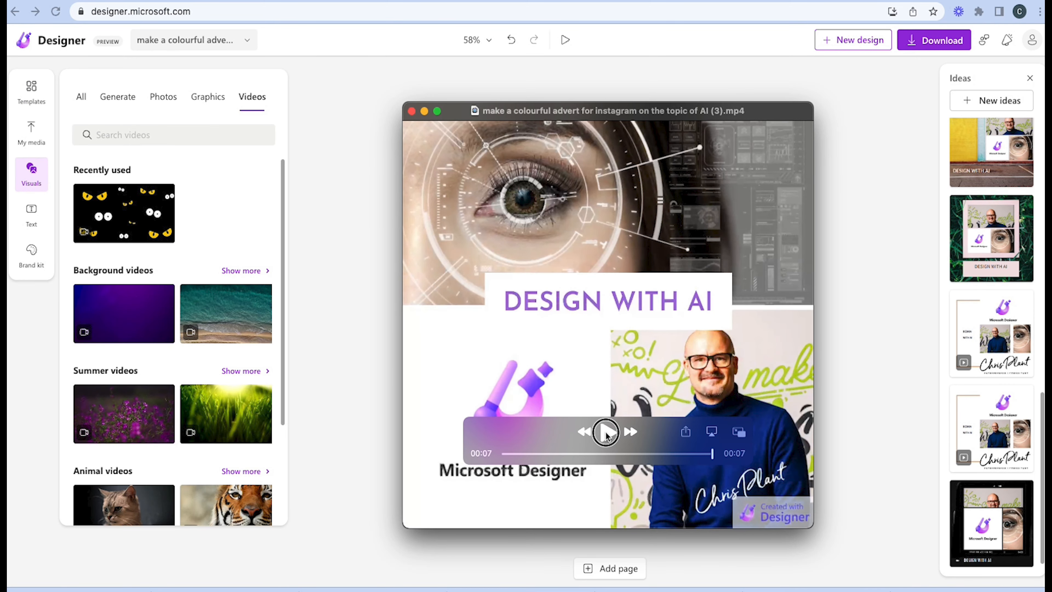
pyautogui.click(607, 433)
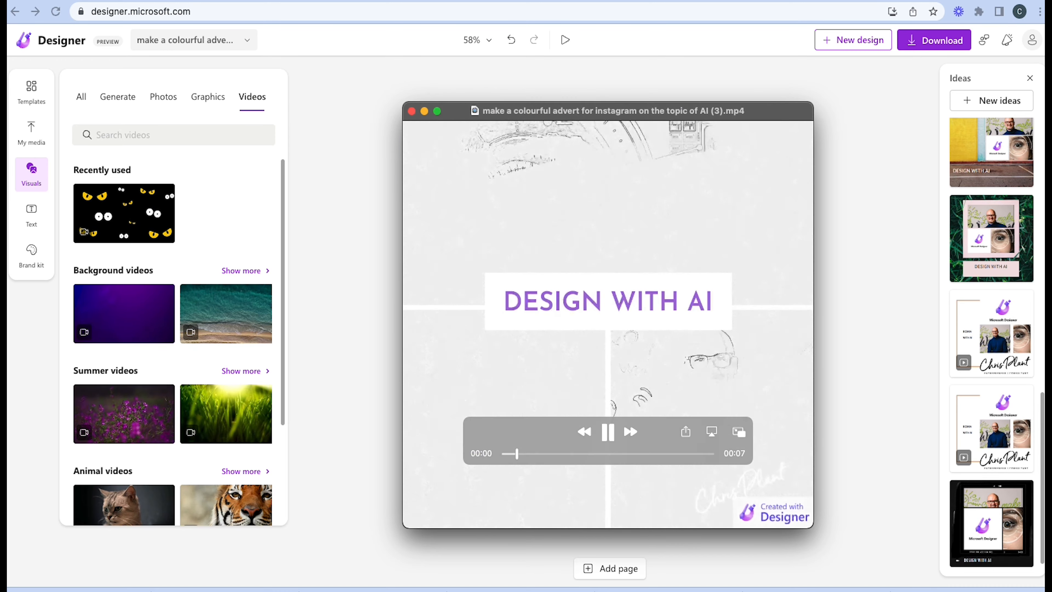